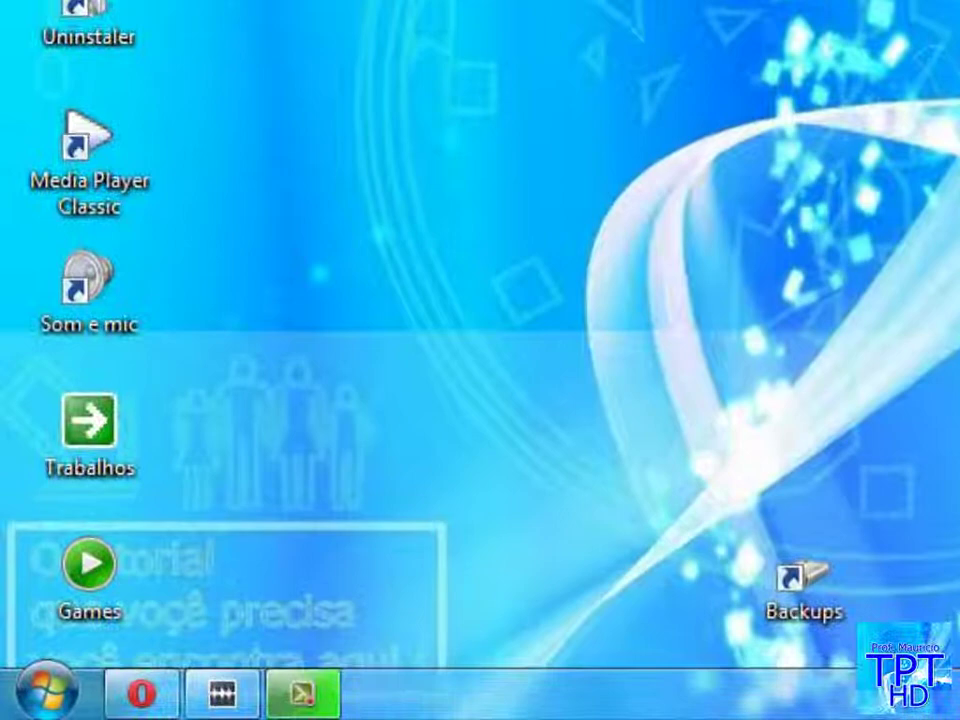
Open the computer's drive overview and enter Disco Local (C:).
{"action": "left_click", "coordinate": [42, 693]}
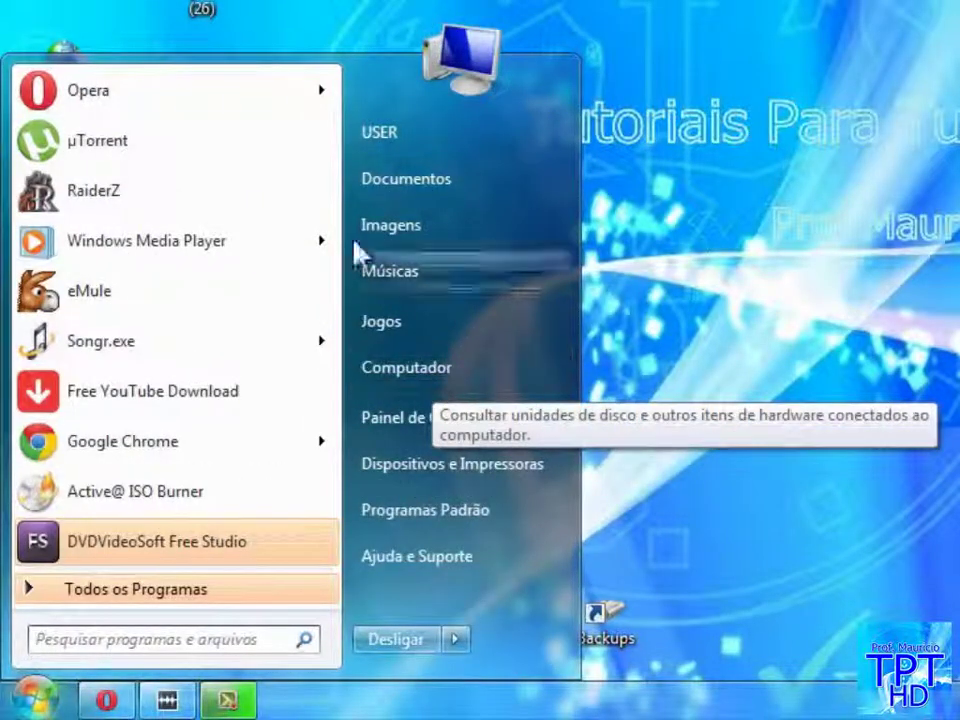
{"action": "left_click", "coordinate": [379, 132]}
{"action": "left_click", "coordinate": [210, 320]}
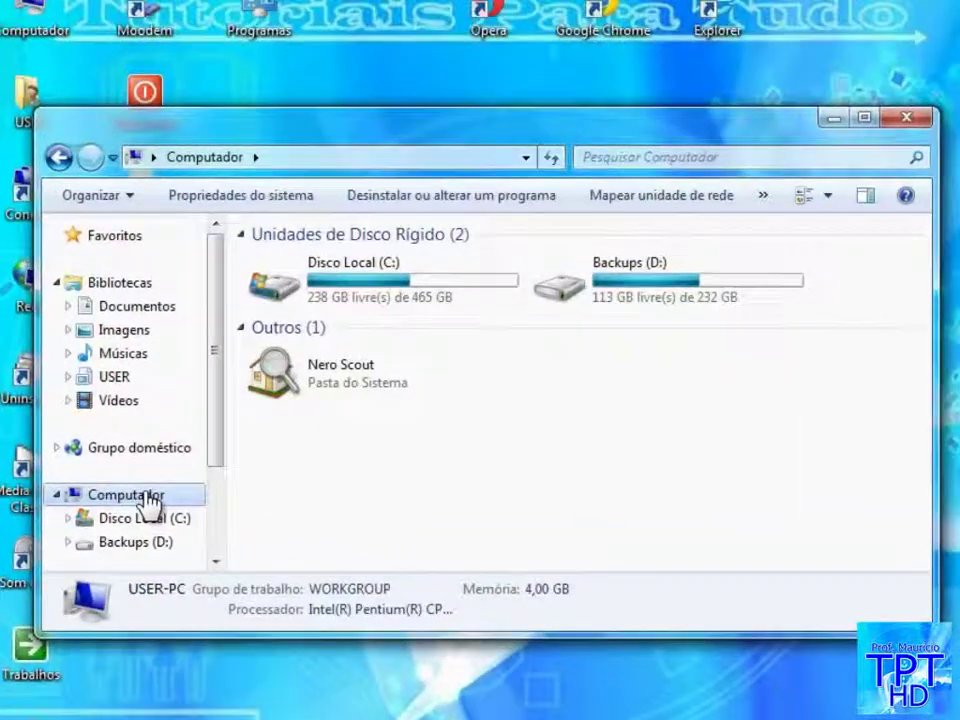
{"action": "left_click_drag", "start_coordinate": [640, 130], "coordinate": [719, 212]}
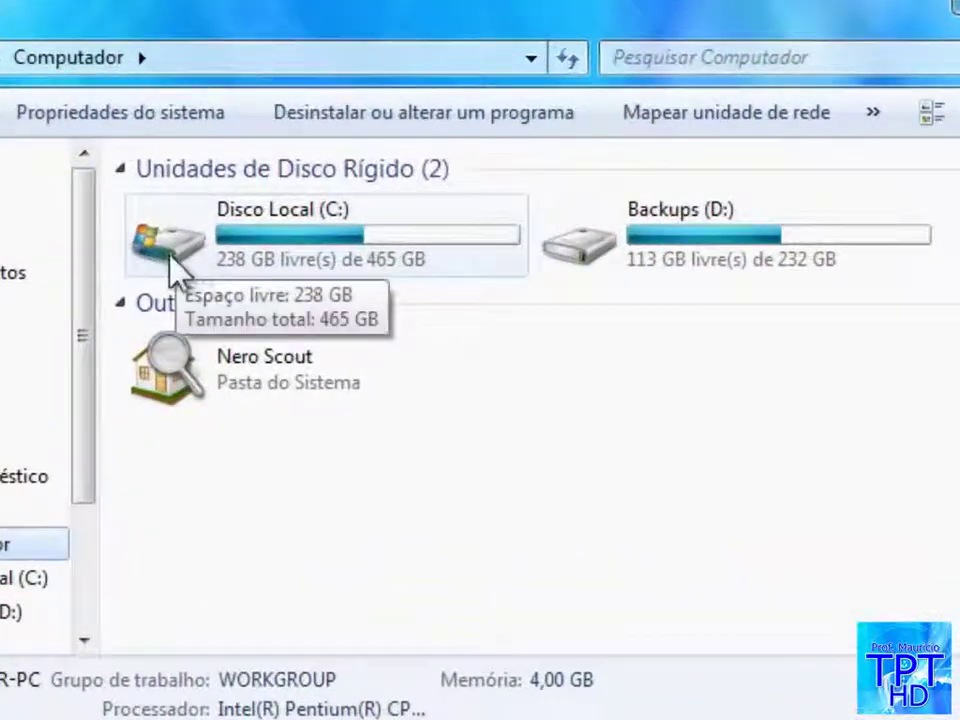
{"action": "left_click", "coordinate": [274, 286]}
{"action": "double_click", "coordinate": [175, 265]}
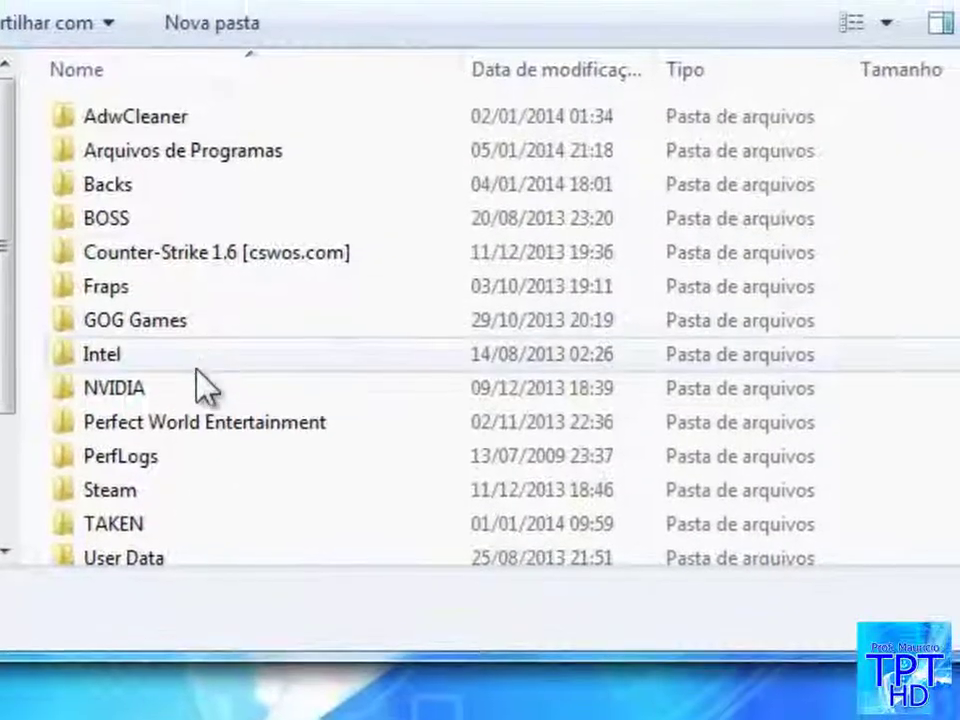
Open the Usuários folder on the C: drive and enter the USER profile folder.
{"action": "scroll", "coordinate": [170, 527], "scroll_direction": "down", "scroll_amount": 1}
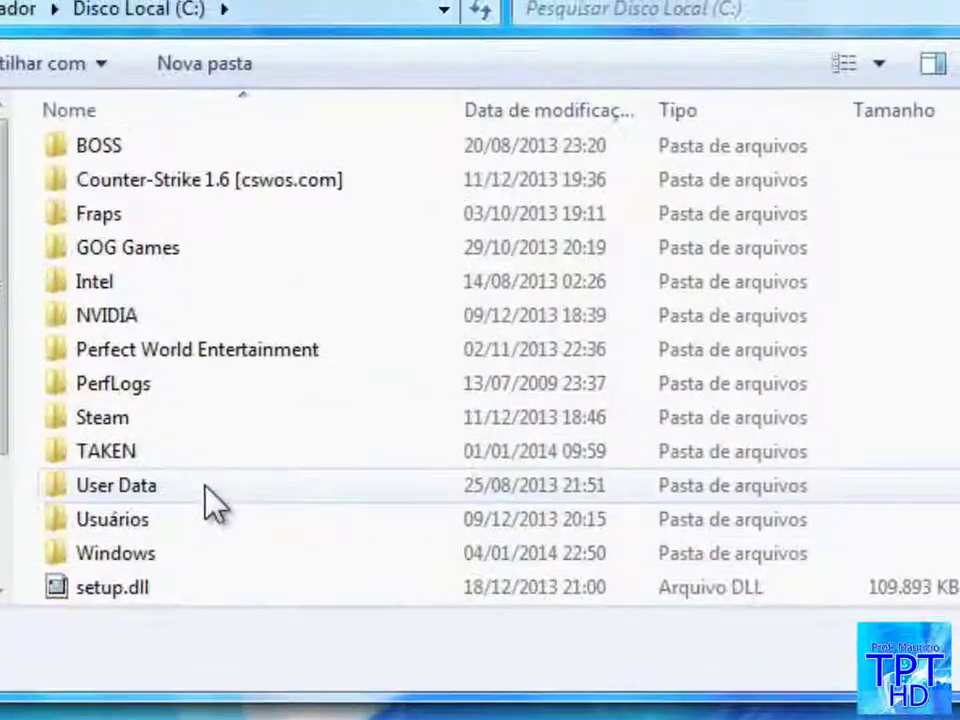
{"action": "double_click", "coordinate": [137, 527]}
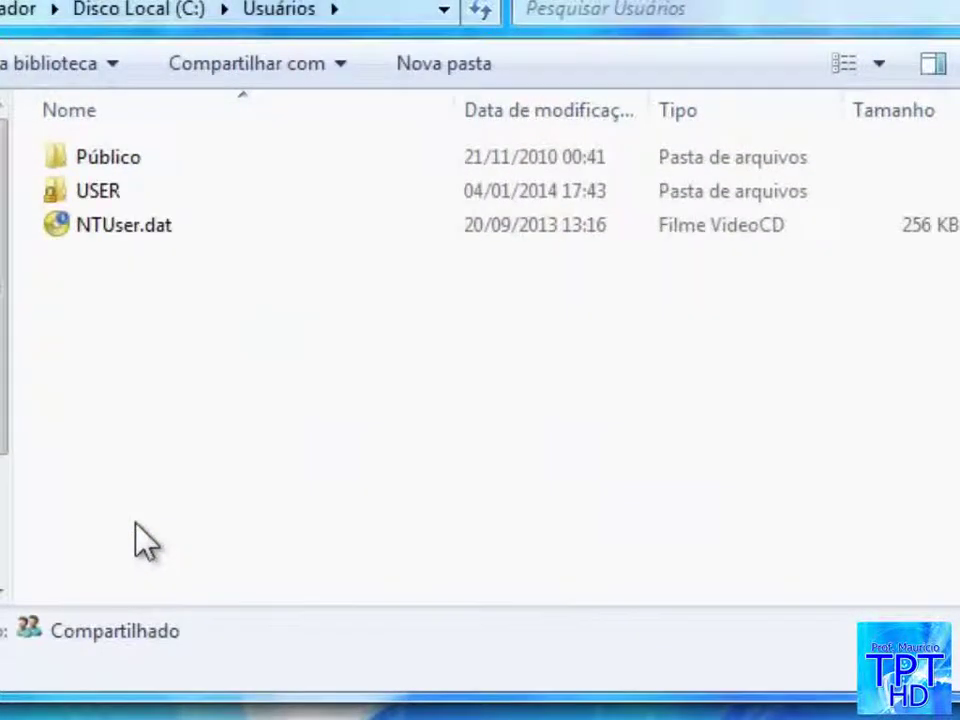
{"action": "left_click", "coordinate": [120, 192]}
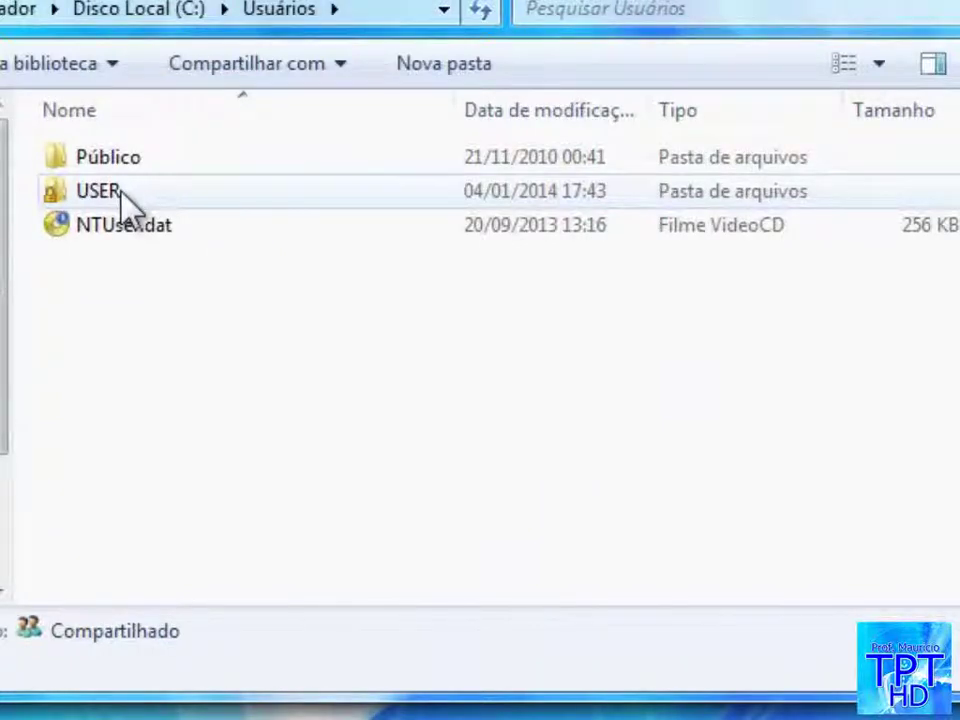
{"action": "left_click", "coordinate": [120, 194]}
{"action": "double_click", "coordinate": [120, 193]}
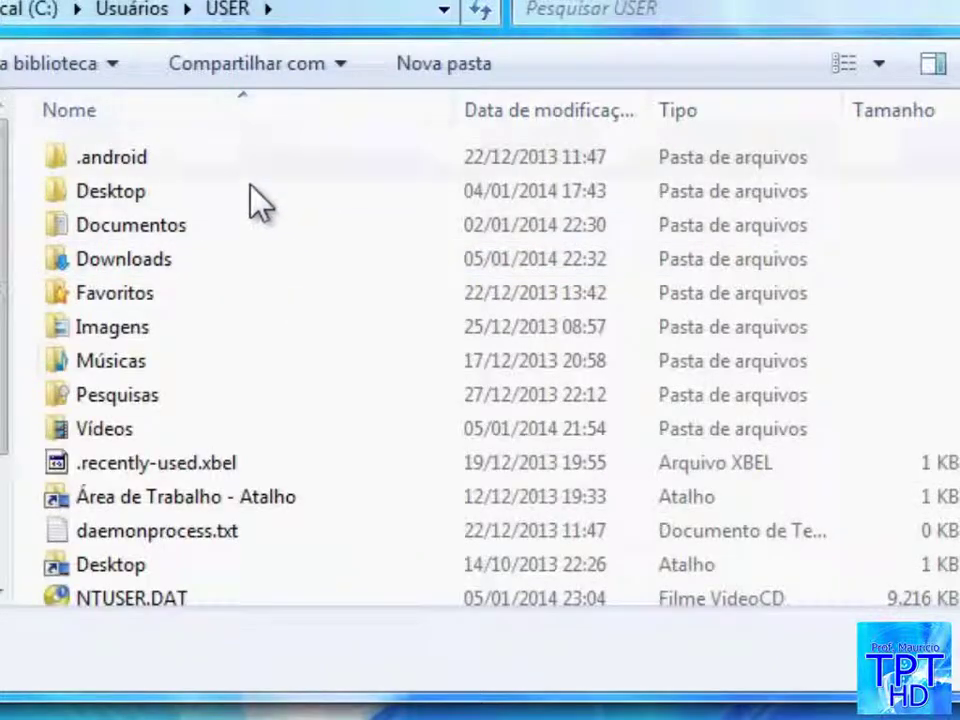
Look through the contents of the USER folder to check whether the AppData folder is listed.
{"action": "scroll", "coordinate": [197, 452], "scroll_direction": "down", "scroll_amount": 1}
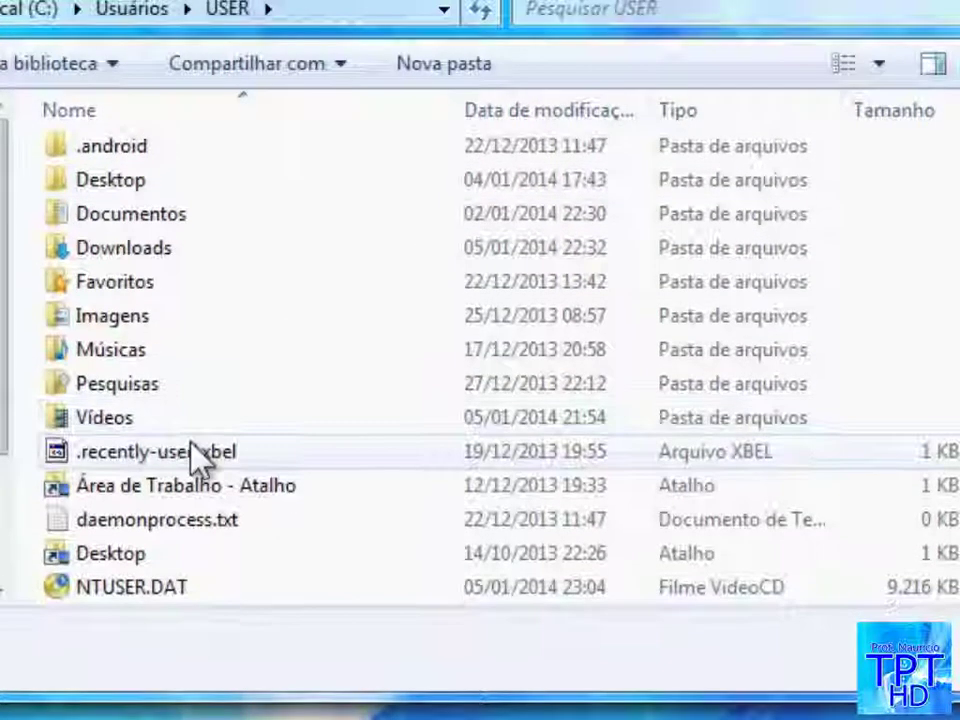
{"action": "scroll", "coordinate": [197, 454], "scroll_direction": "up", "scroll_amount": 1}
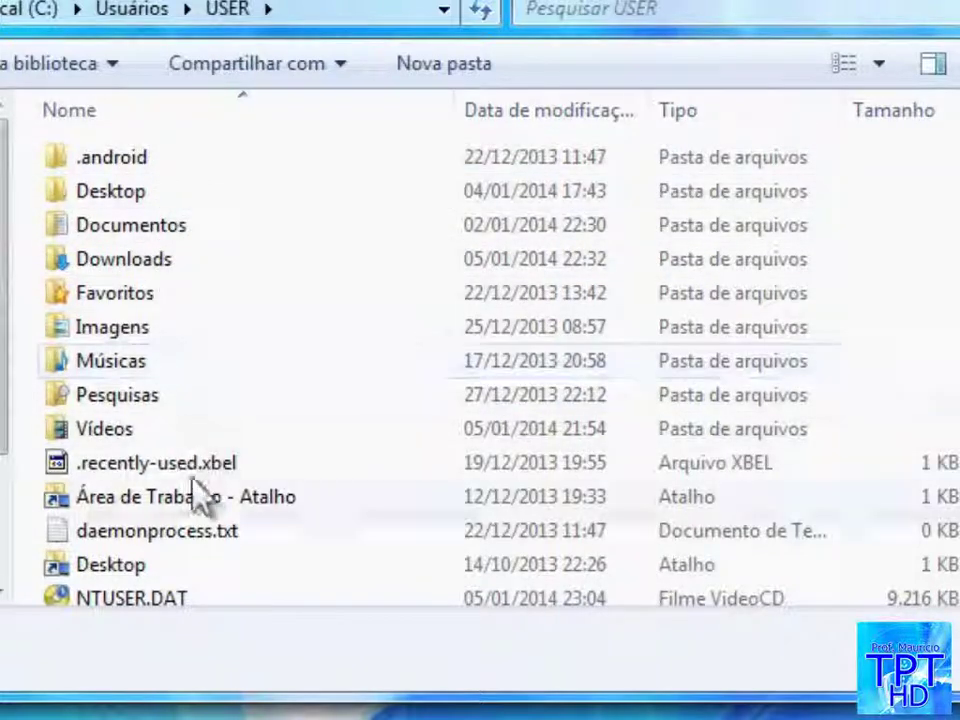
{"action": "scroll", "coordinate": [193, 515], "scroll_direction": "down", "scroll_amount": 1}
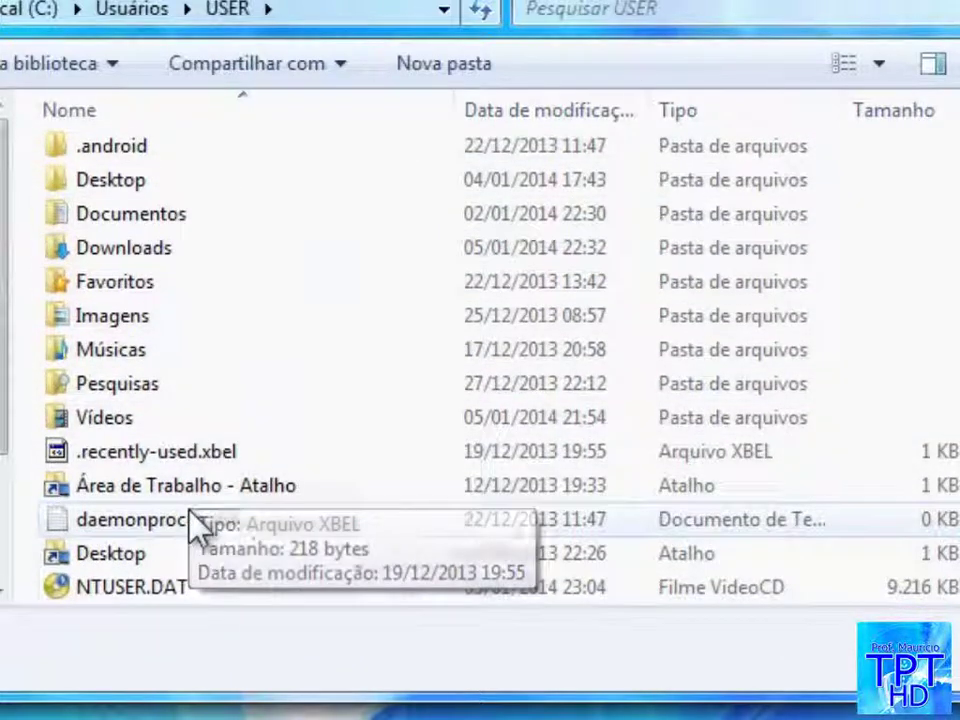
{"action": "scroll", "coordinate": [207, 455], "scroll_direction": "up", "scroll_amount": 1}
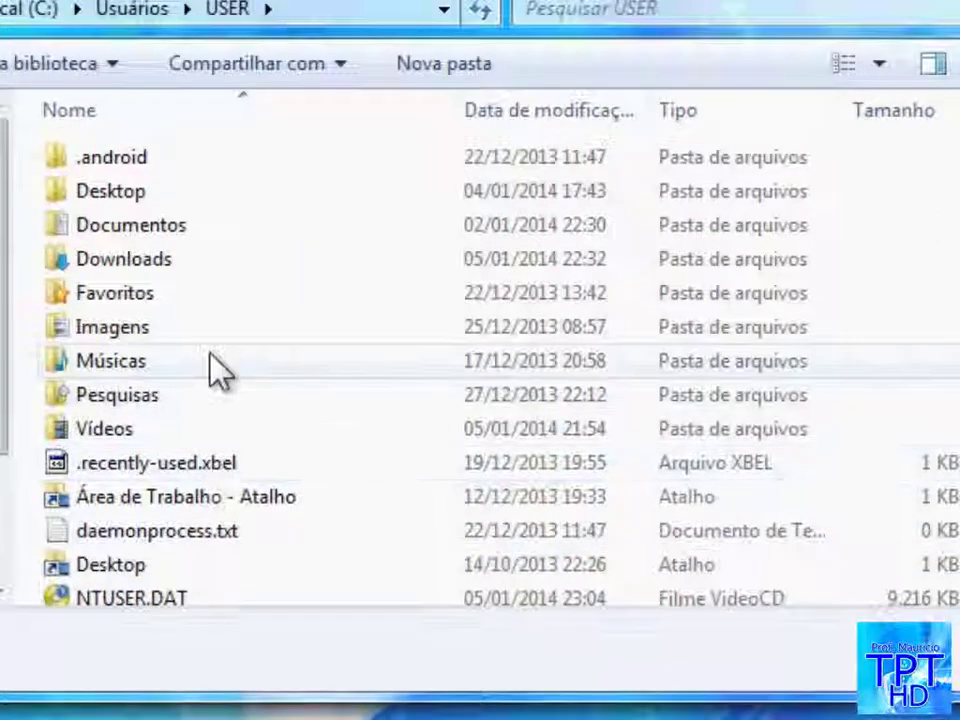
{"action": "scroll", "coordinate": [152, 250], "scroll_direction": "down", "scroll_amount": 1}
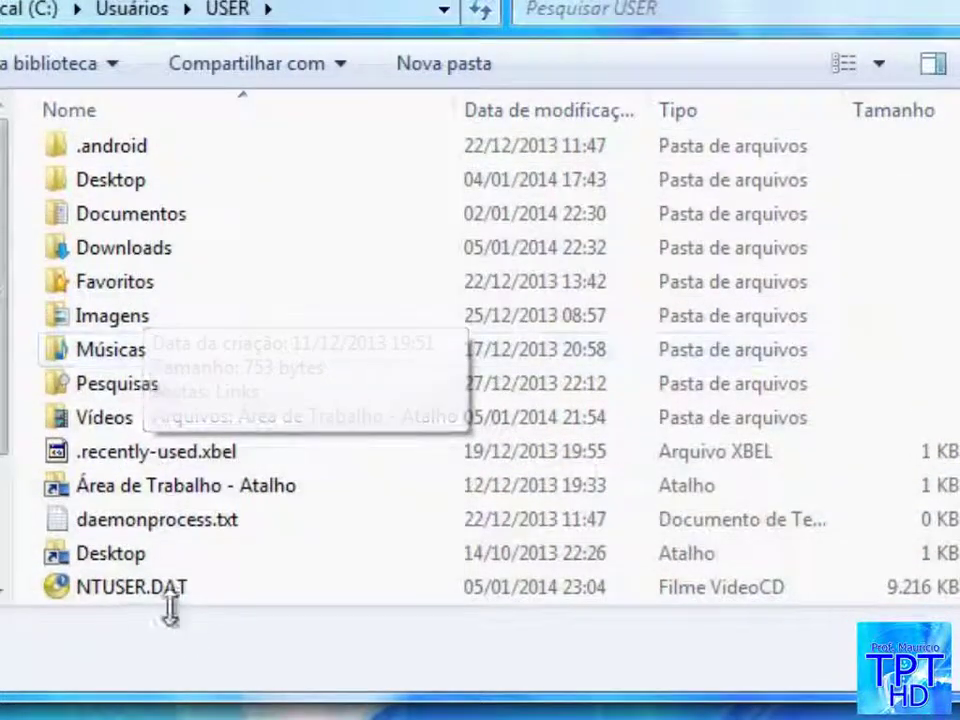
{"action": "scroll", "coordinate": [143, 330], "scroll_direction": "up", "scroll_amount": 1}
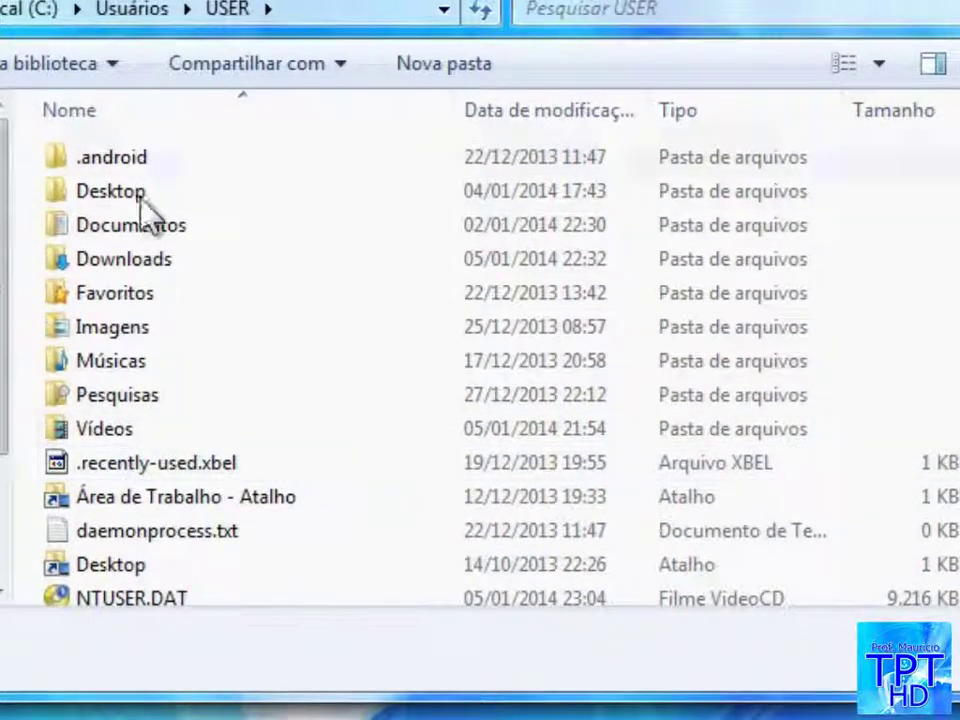
{"action": "scroll", "coordinate": [185, 510], "scroll_direction": "down", "scroll_amount": 1}
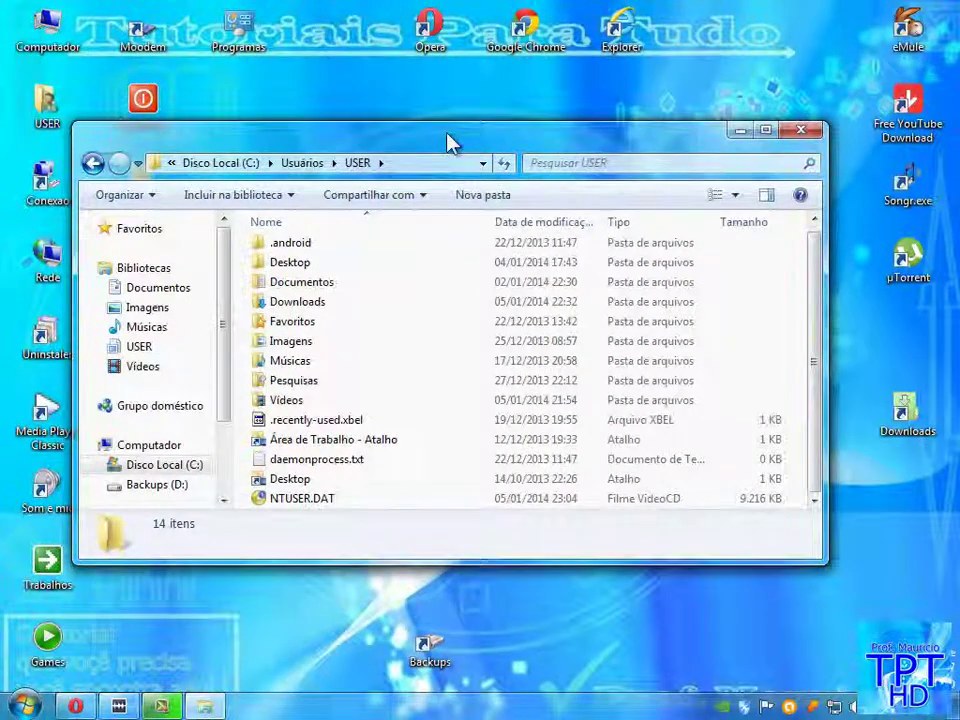
{"action": "left_click_drag", "start_coordinate": [347, 31], "coordinate": [365, 4]}
{"action": "mouse_move", "coordinate": [465, 110]}
{"action": "left_mouse_down"}
{"action": "mouse_move", "coordinate": [475, 96]}
{"action": "mouse_move", "coordinate": [461, 129]}
{"action": "left_mouse_up"}
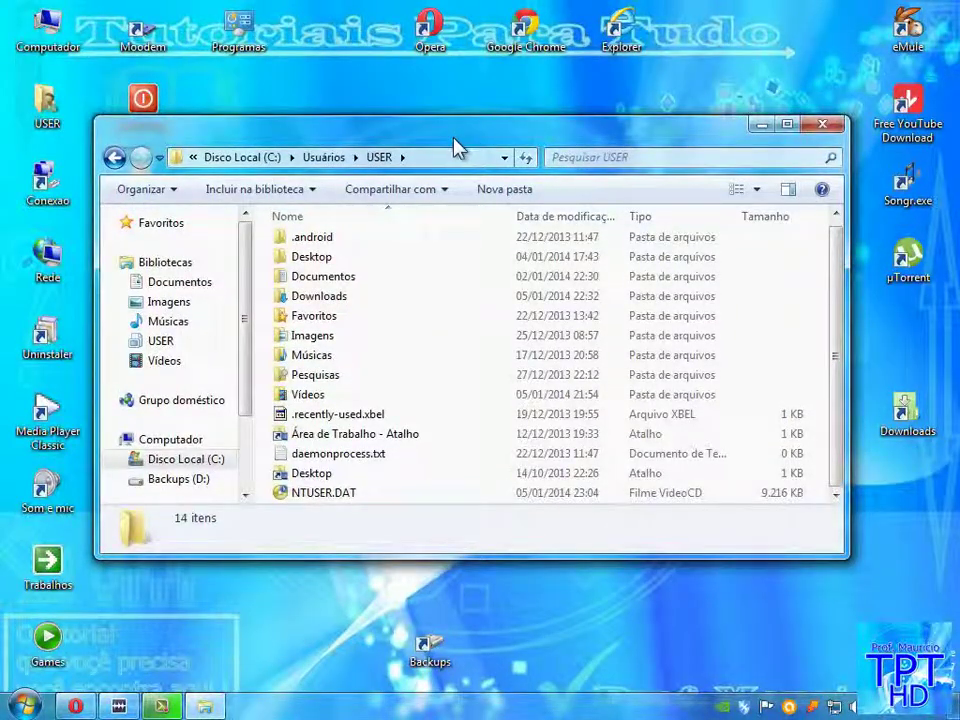
Open the hidden AppData folder by extending the current folder path to C:\Users\USER\appdata.
{"action": "left_click", "coordinate": [444, 157]}
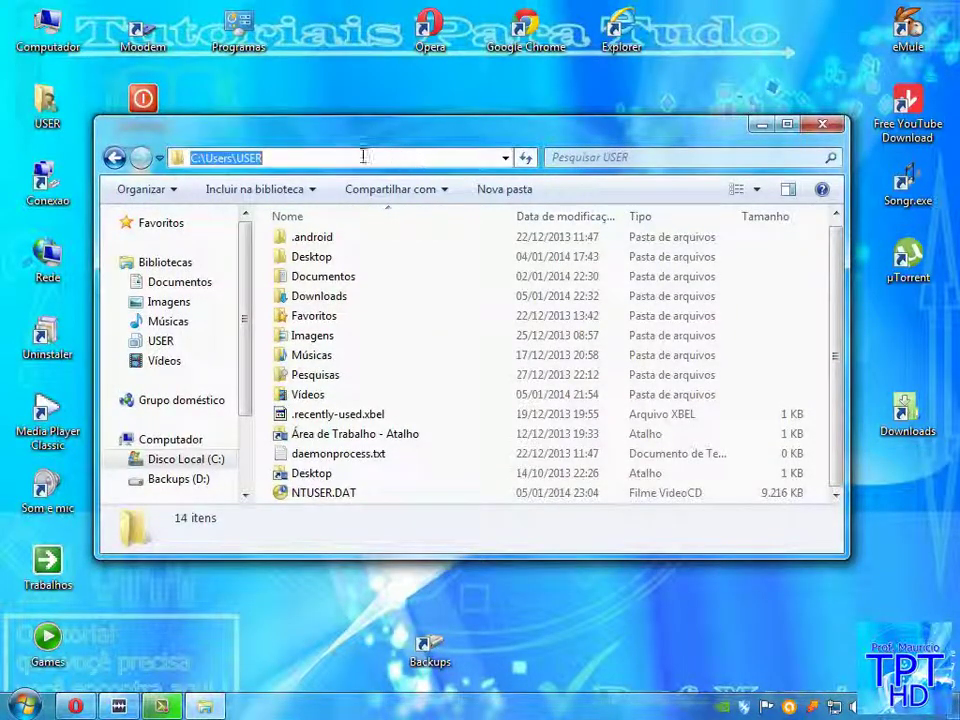
{"action": "left_click", "coordinate": [312, 157]}
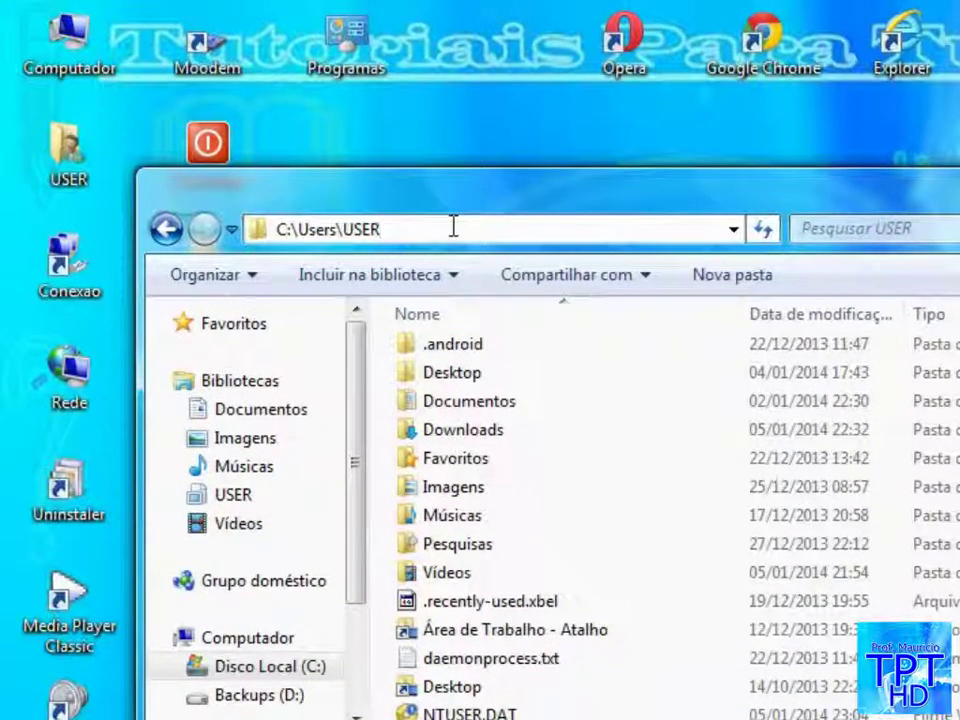
{"action": "type", "text": "\\"}
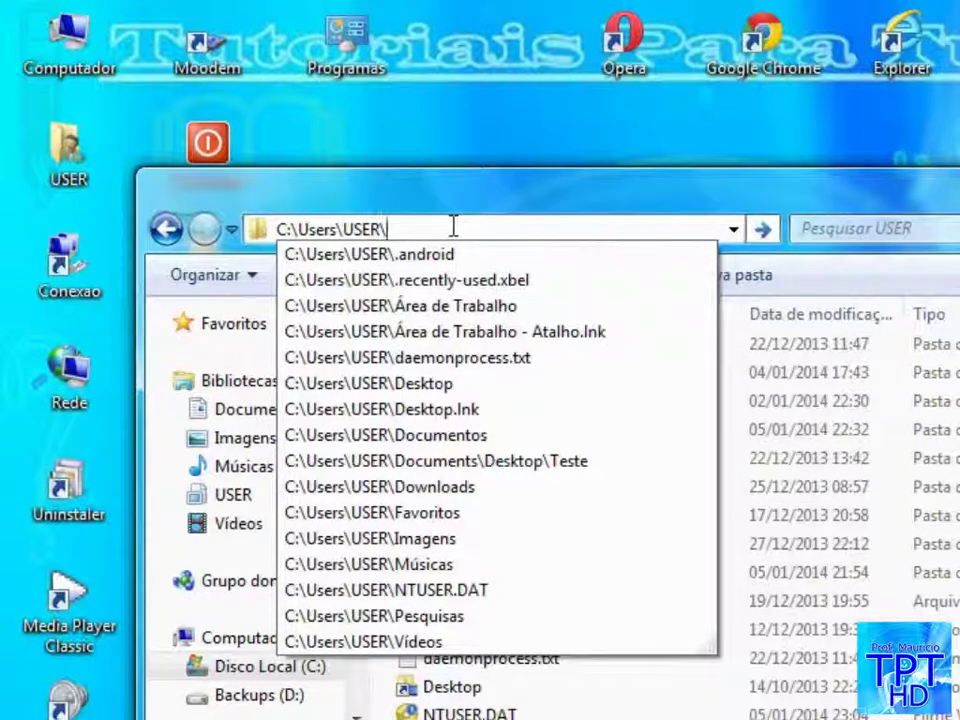
{"action": "type", "text": "appdata"}
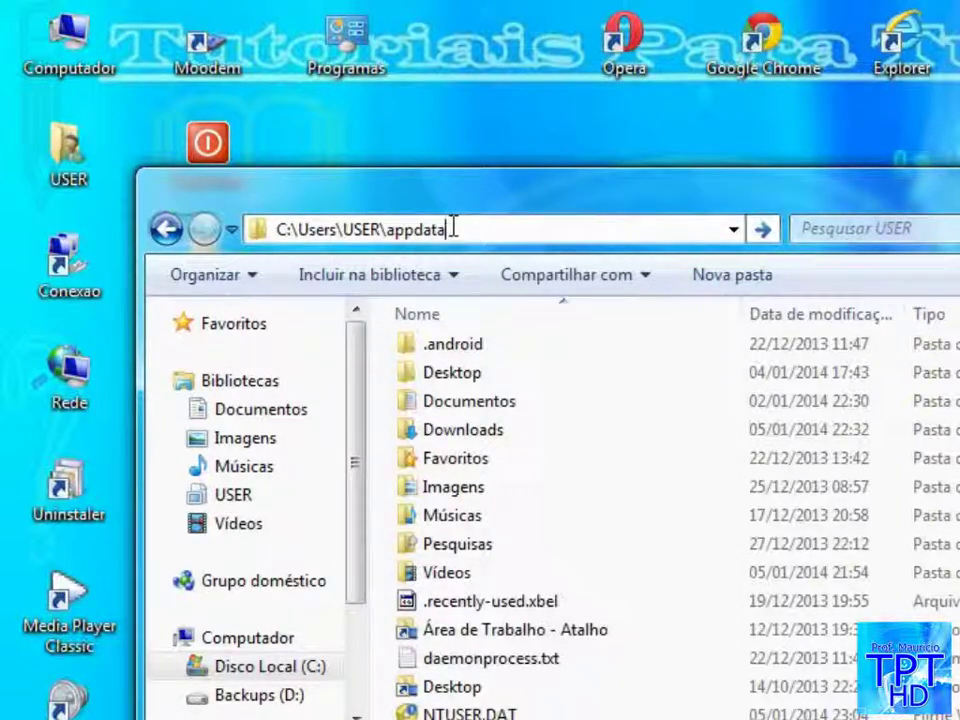
{"action": "key", "text": "Return"}
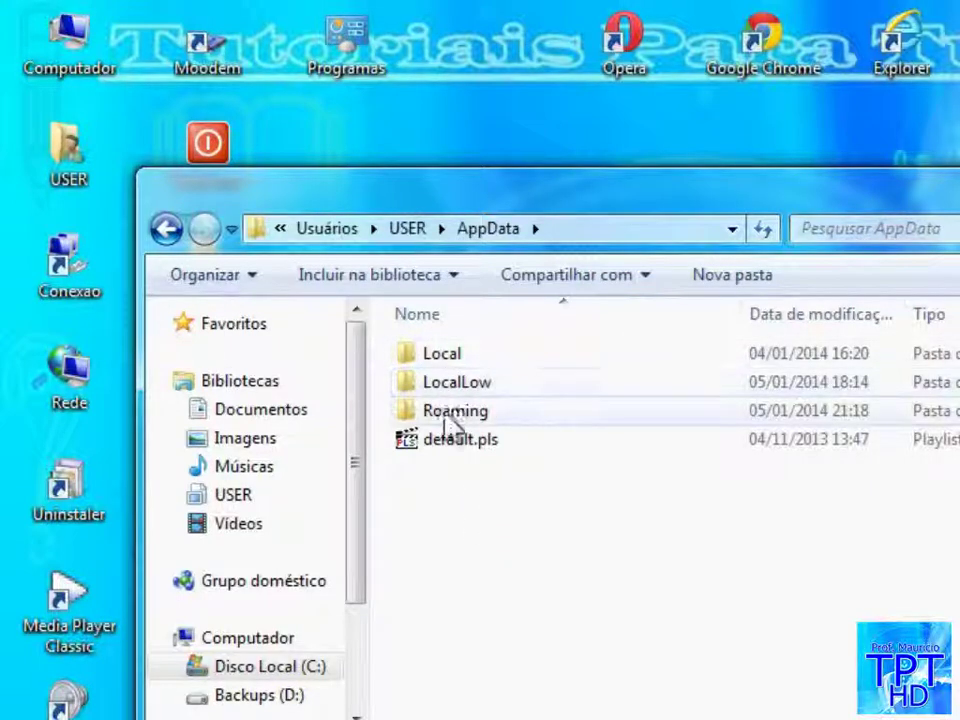
Return to the USER folder and open Opções de Pasta from the Control Panel.
{"action": "left_click", "coordinate": [170, 232]}
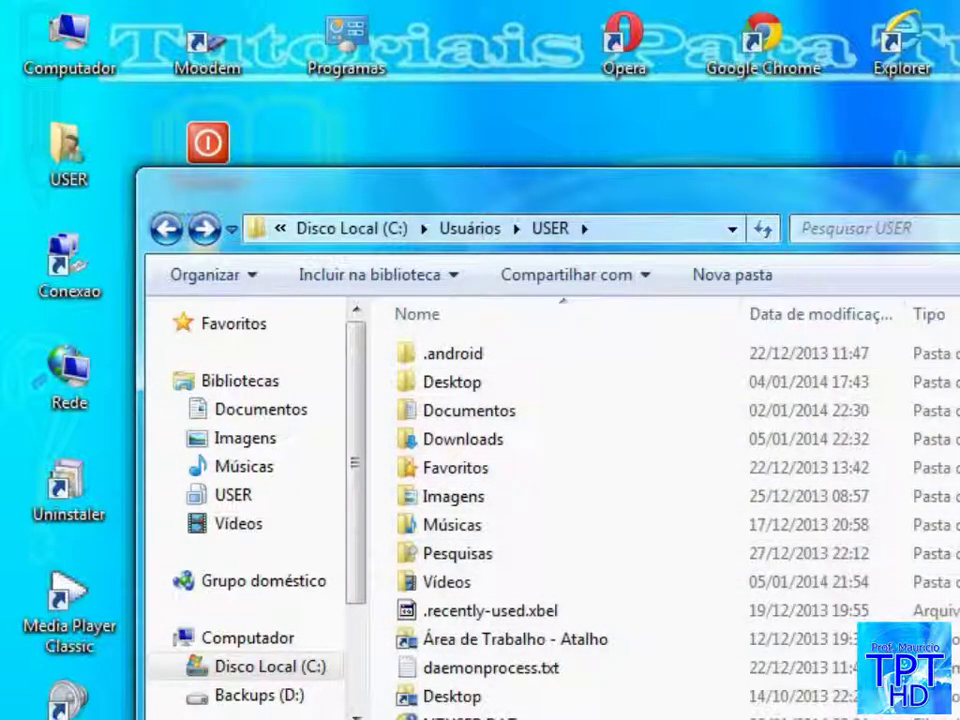
{"action": "key", "text": "super"}
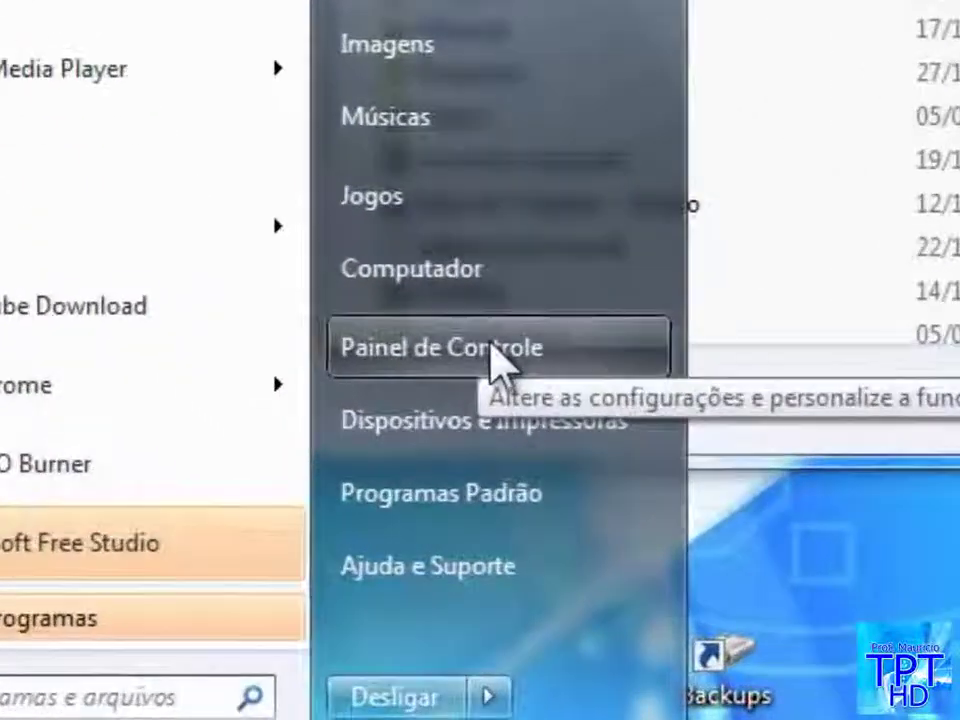
{"action": "left_click", "coordinate": [474, 424]}
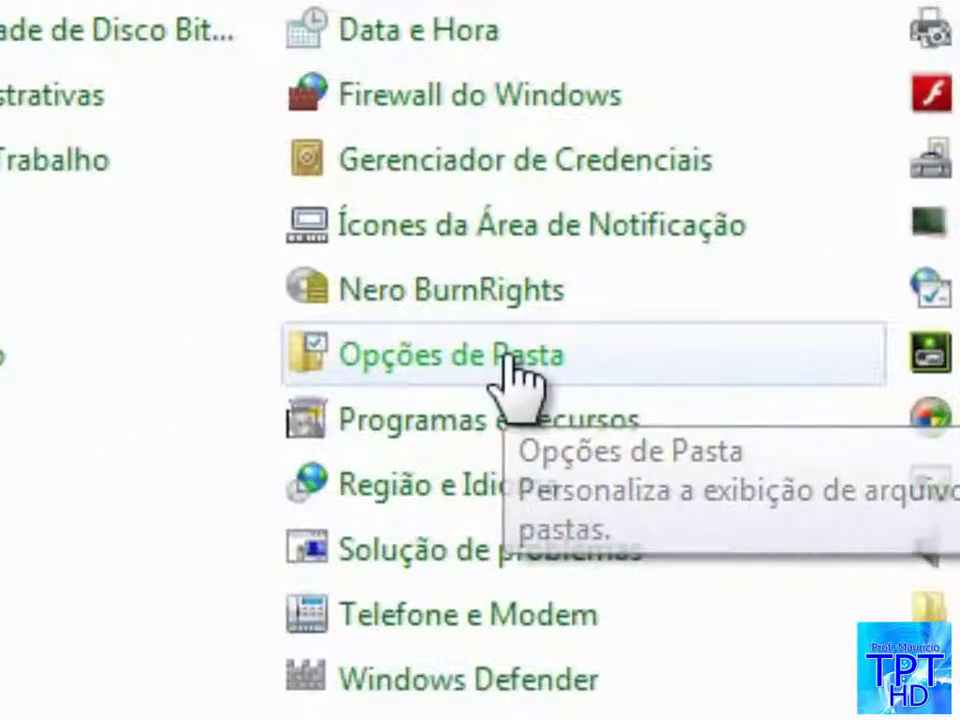
{"action": "left_click", "coordinate": [506, 362]}
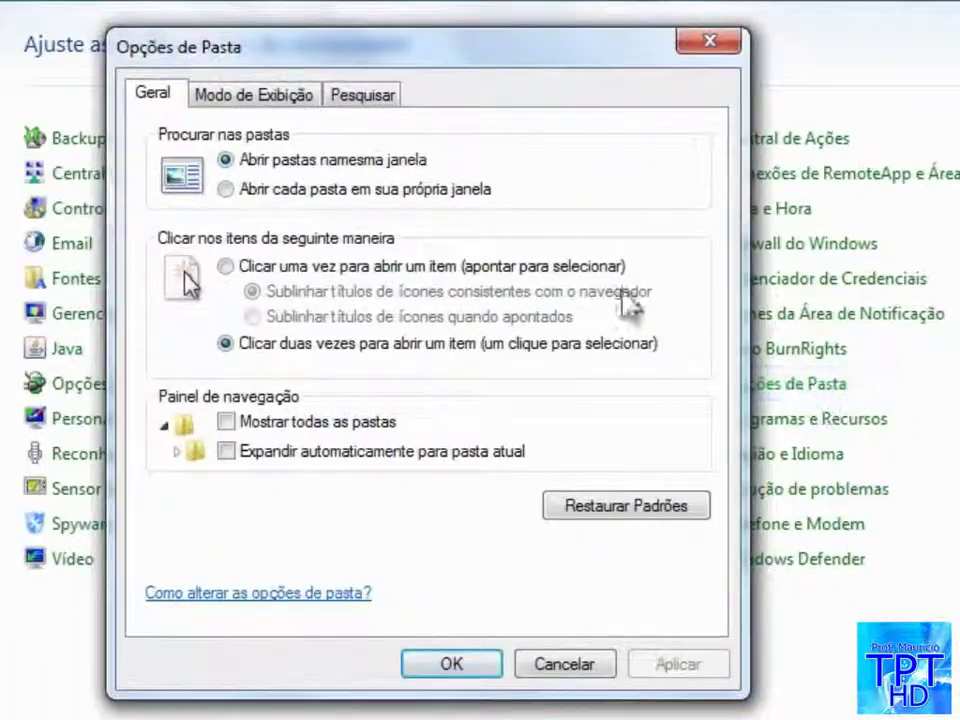
In the advanced folder view settings, enable "Mostrar arquivos, pastas e unidades ocultas" and apply the change.
{"action": "left_click_drag", "start_coordinate": [450, 58], "coordinate": [483, 80]}
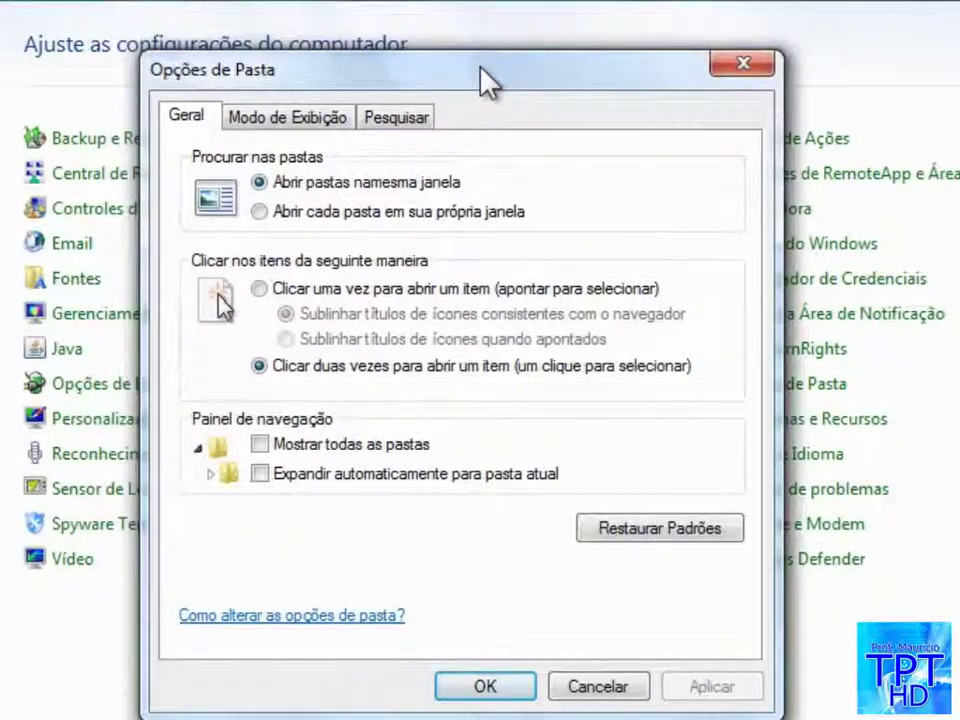
{"action": "left_click", "coordinate": [272, 124]}
{"action": "left_click", "coordinate": [285, 128]}
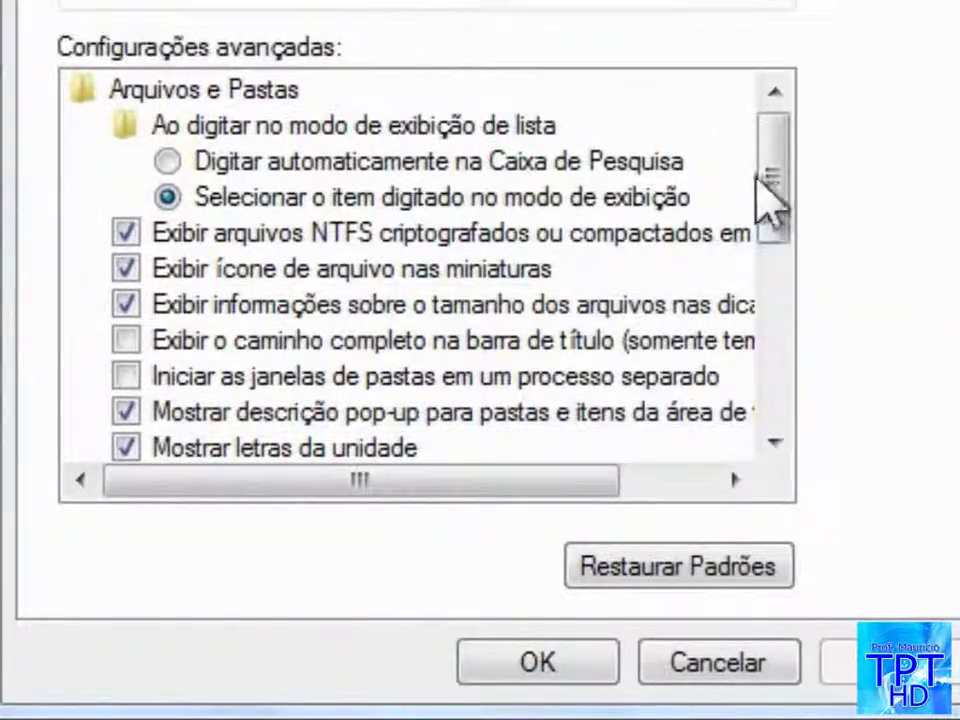
{"action": "left_click", "coordinate": [785, 195]}
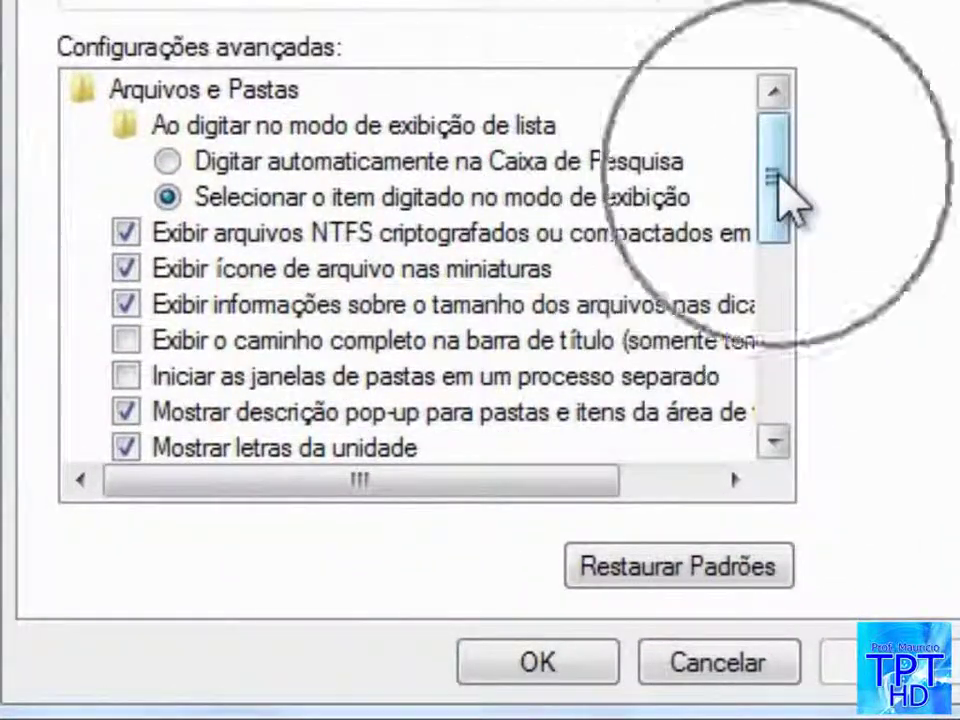
{"action": "left_click_drag", "start_coordinate": [780, 168], "coordinate": [797, 317]}
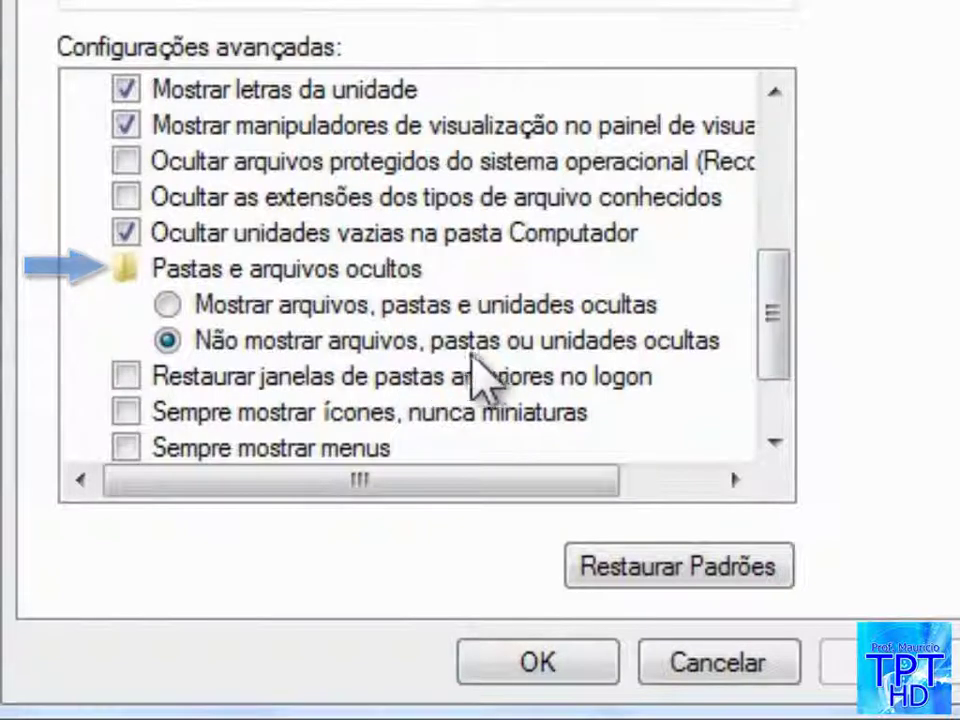
{"action": "left_click", "coordinate": [494, 350]}
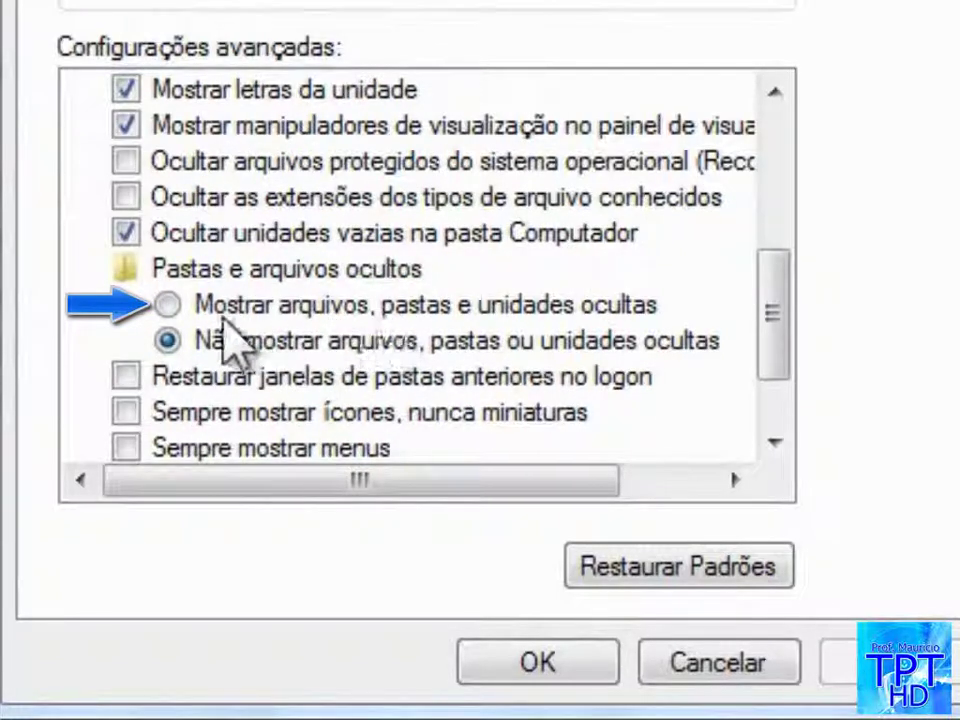
{"action": "left_click", "coordinate": [168, 305]}
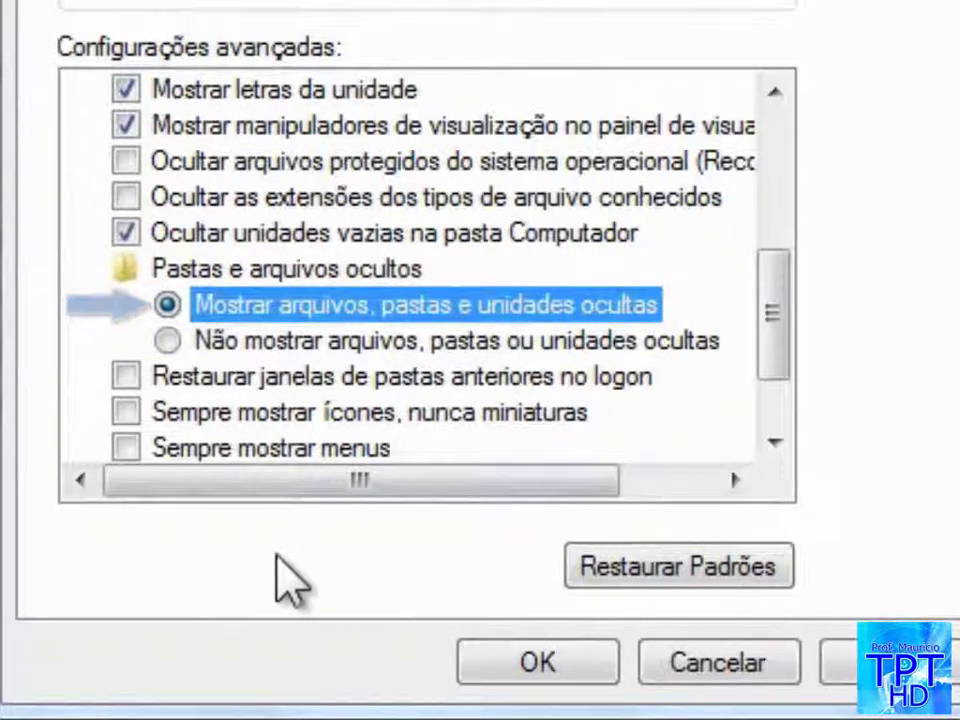
{"action": "left_click", "coordinate": [540, 662]}
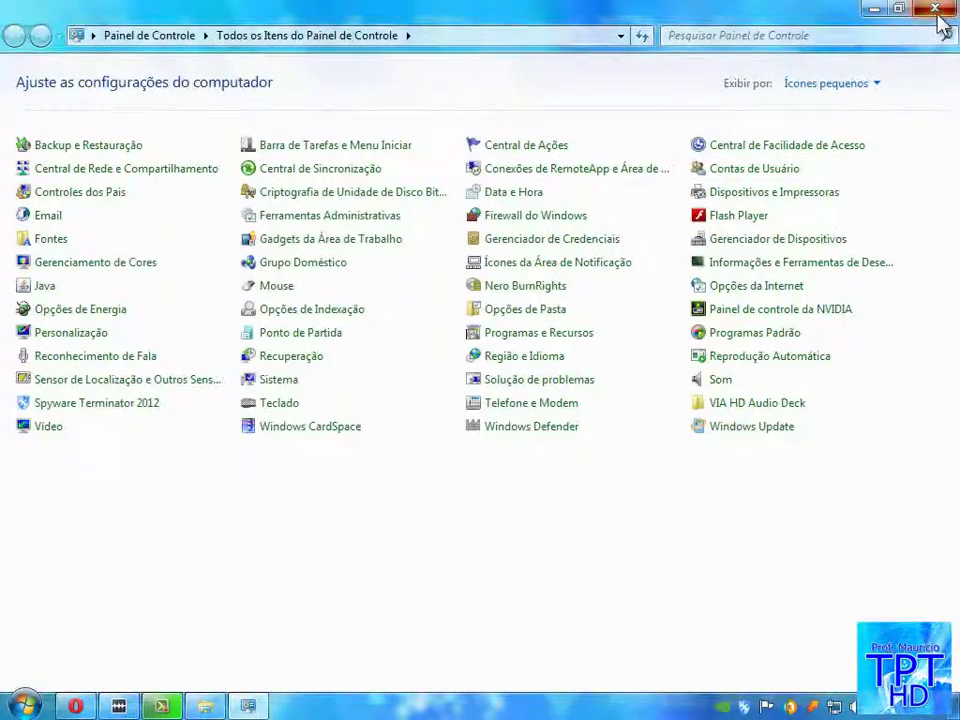
Close the Control Panel and locate the AppData folder in the USER folder.
{"action": "left_click", "coordinate": [936, 12]}
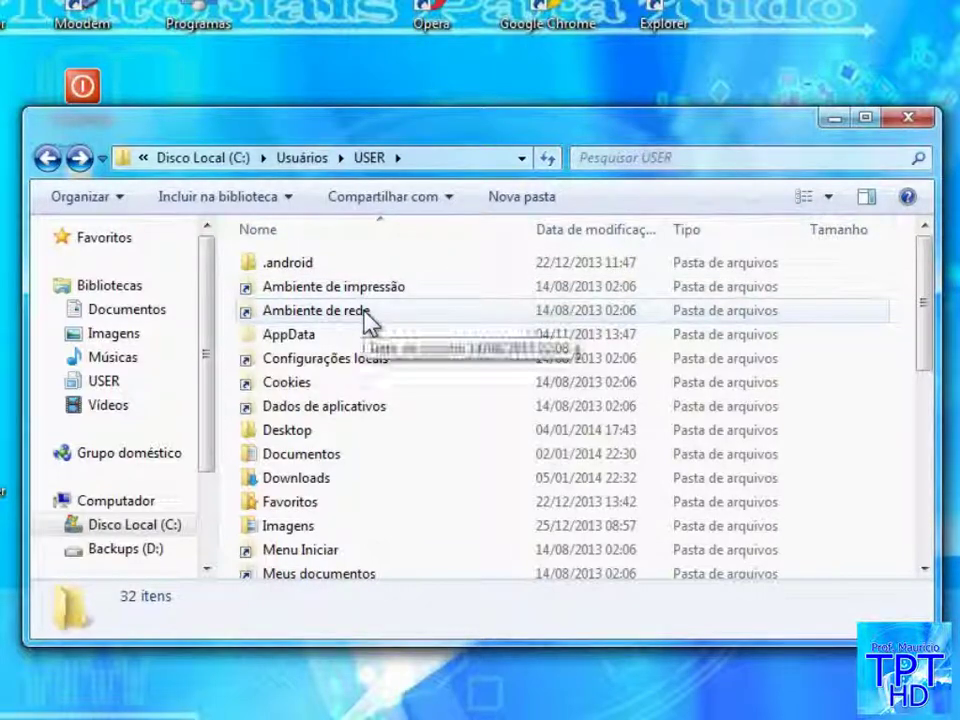
{"action": "left_click", "coordinate": [326, 340]}
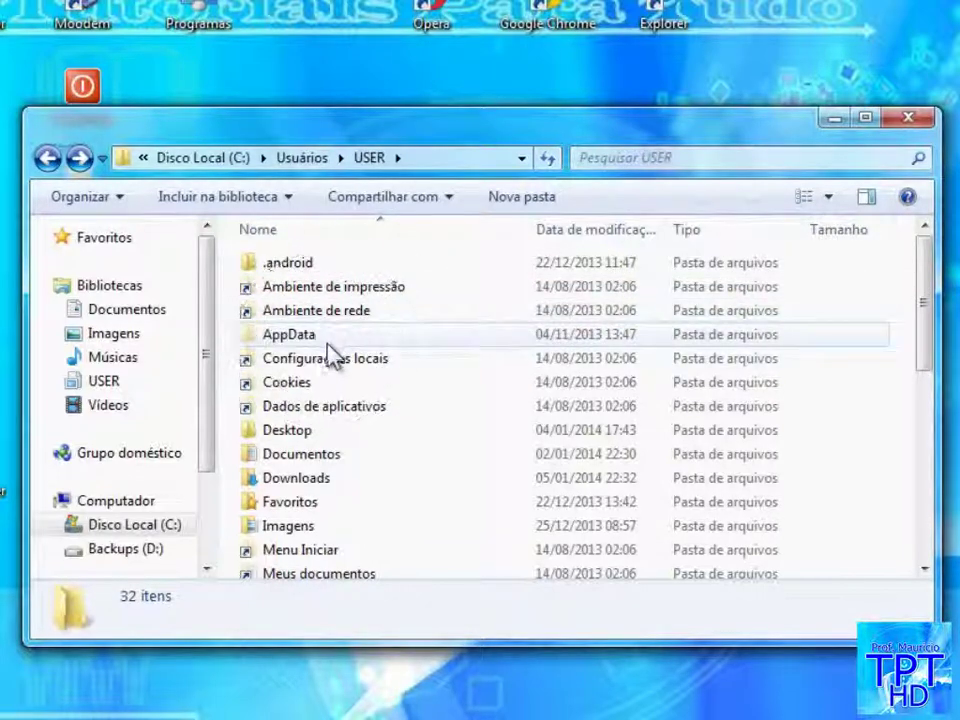
{"action": "left_click", "coordinate": [330, 344]}
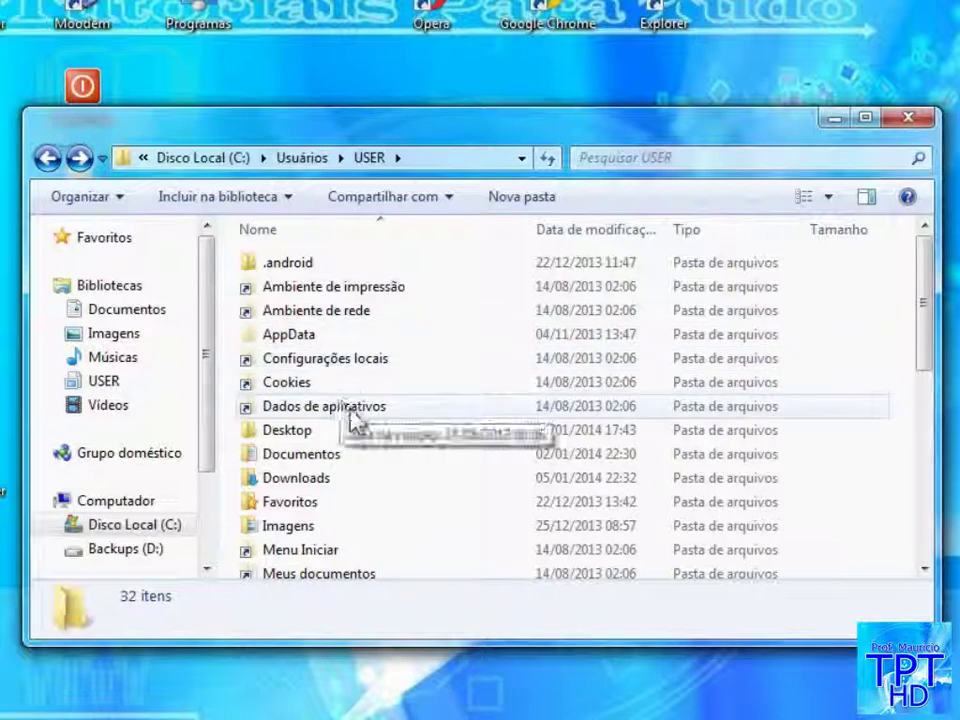
Return to the start of the USER folder listing and open the AppData folder.
{"action": "scroll", "coordinate": [350, 490], "scroll_direction": "down", "scroll_amount": 1}
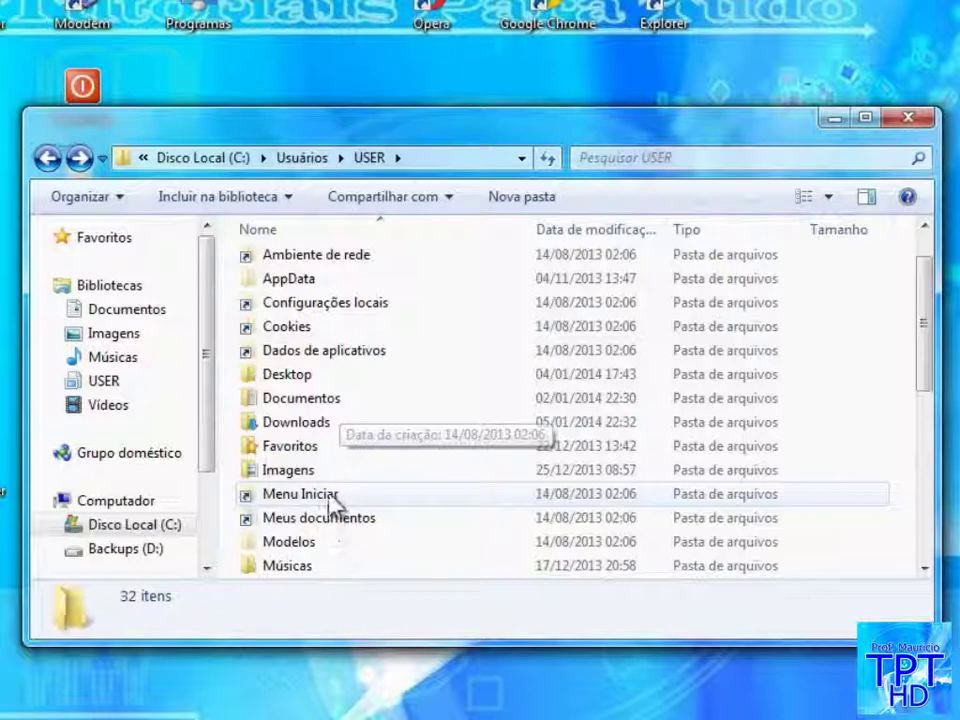
{"action": "key", "text": "Home"}
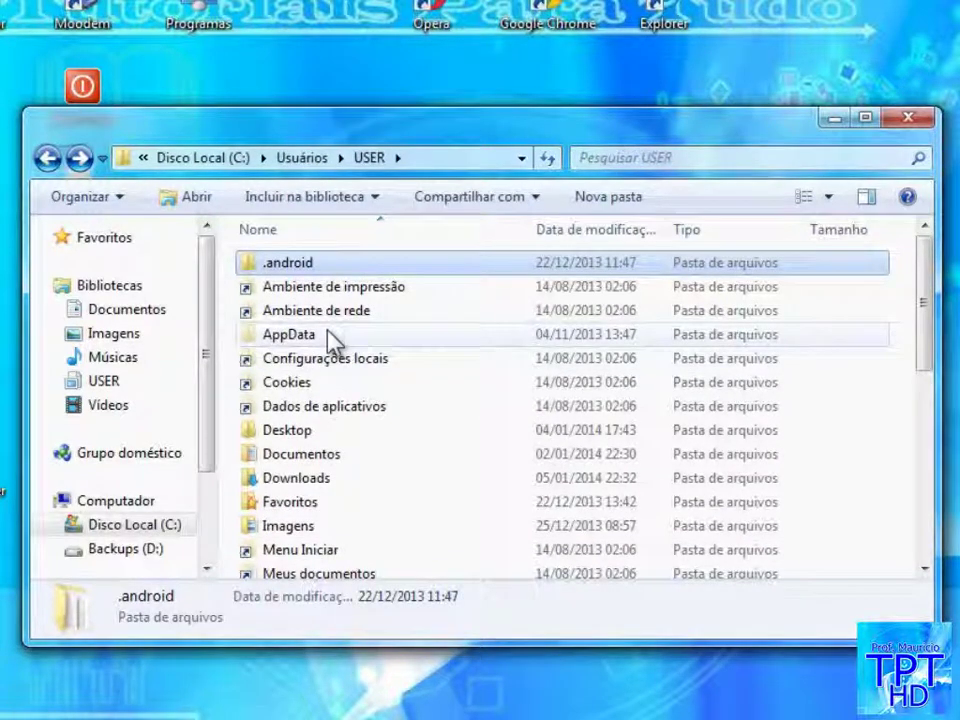
{"action": "double_click", "coordinate": [331, 340]}
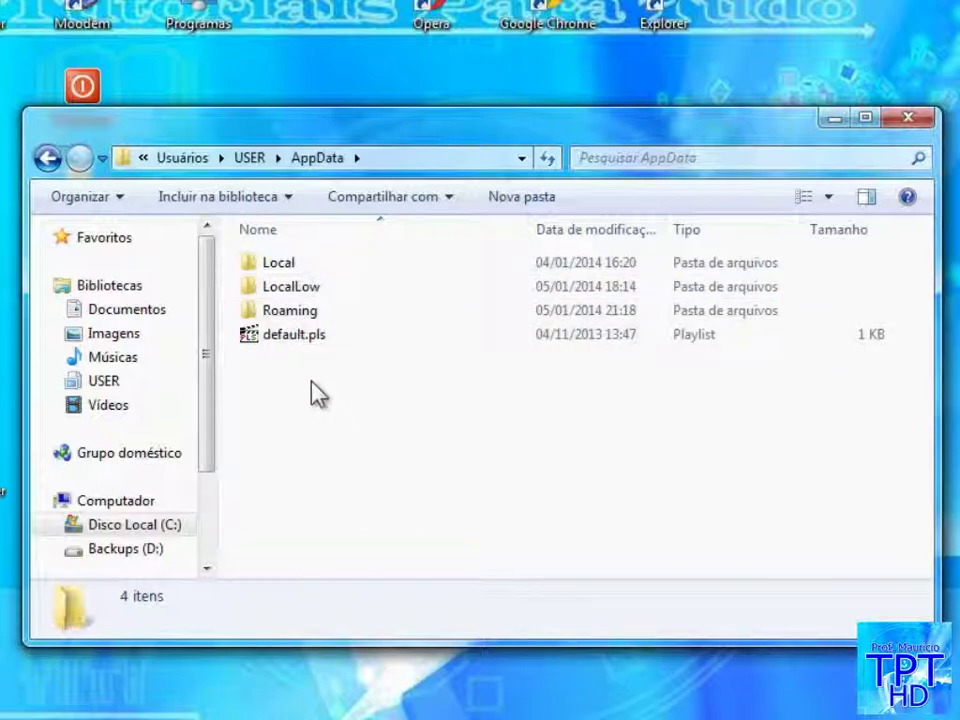
Open the Roaming folder inside AppData.
{"action": "left_click", "coordinate": [290, 310]}
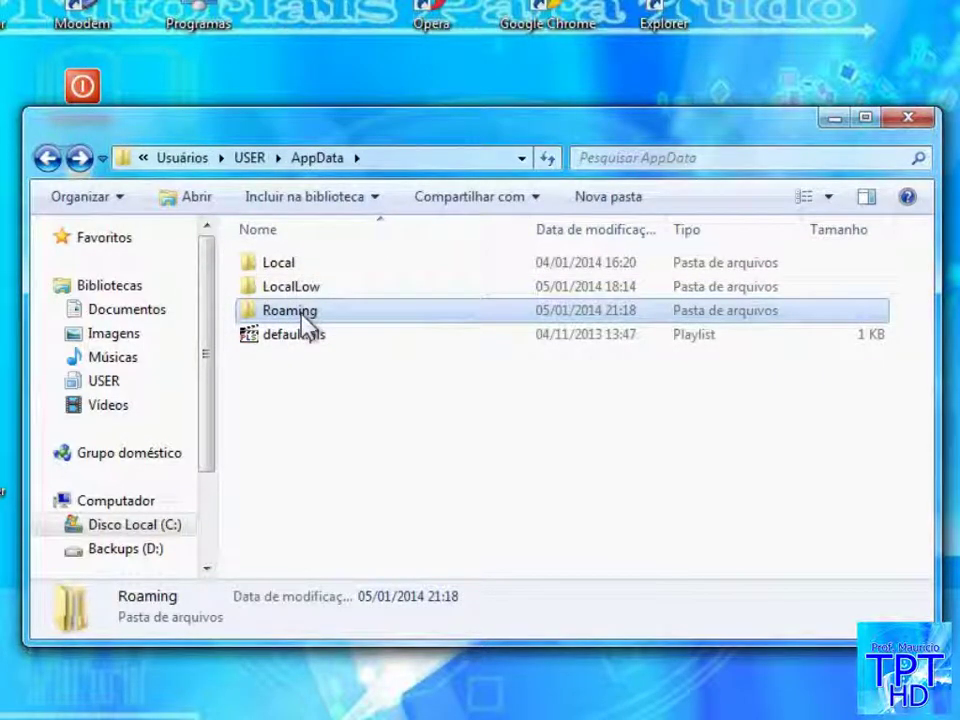
{"action": "left_click", "coordinate": [290, 310]}
{"action": "left_click", "coordinate": [311, 396]}
{"action": "double_click", "coordinate": [311, 318]}
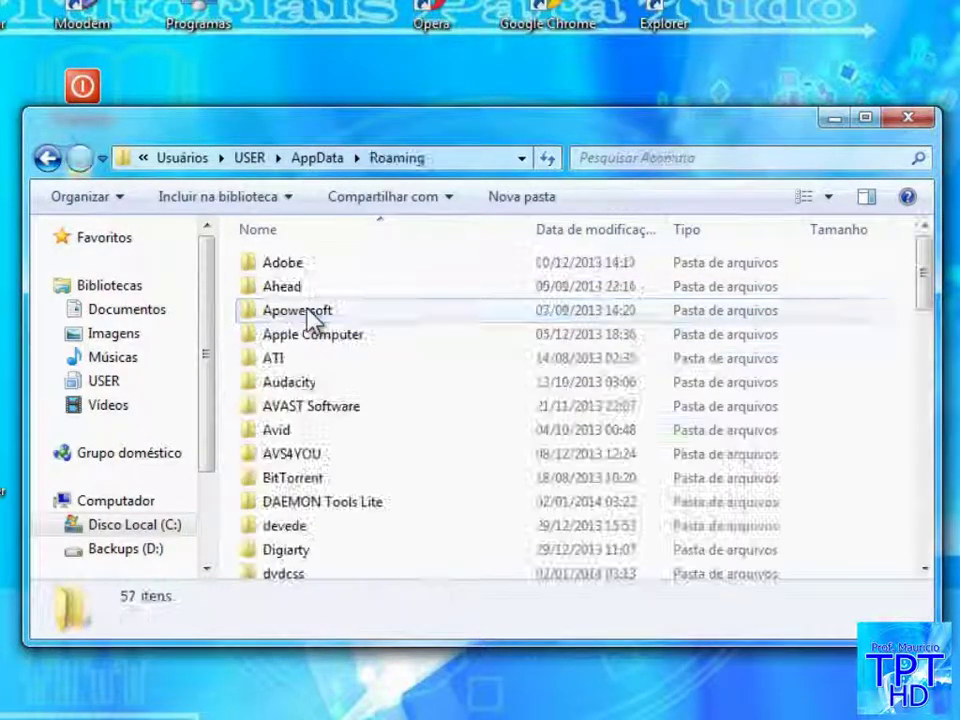
Look through the program folders in Roaming and open the Identities folder.
{"action": "scroll", "coordinate": [326, 476], "scroll_direction": "down", "scroll_amount": 14}
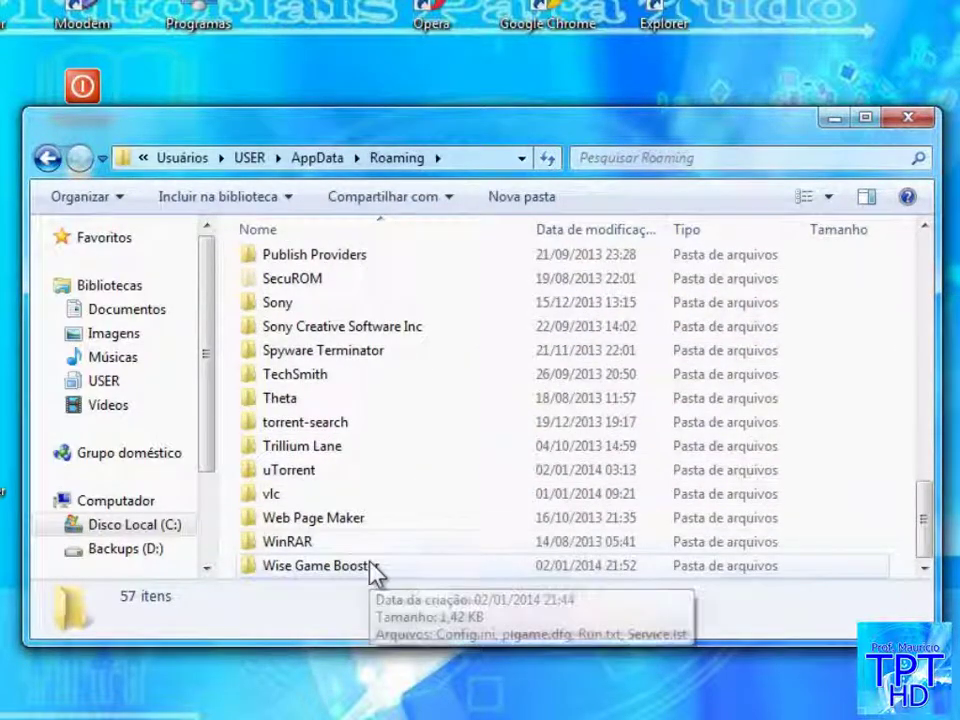
{"action": "scroll", "coordinate": [352, 432], "scroll_direction": "up", "scroll_amount": 14}
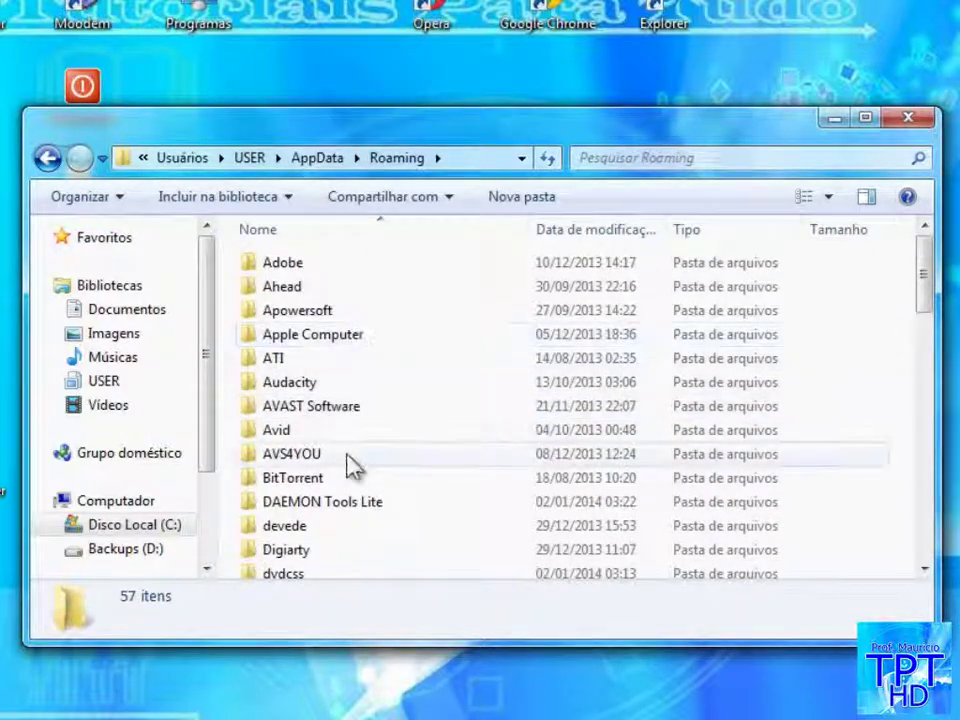
{"action": "scroll", "coordinate": [350, 450], "scroll_direction": "down", "scroll_amount": 9}
{"action": "scroll", "coordinate": [352, 440], "scroll_direction": "up", "scroll_amount": 6}
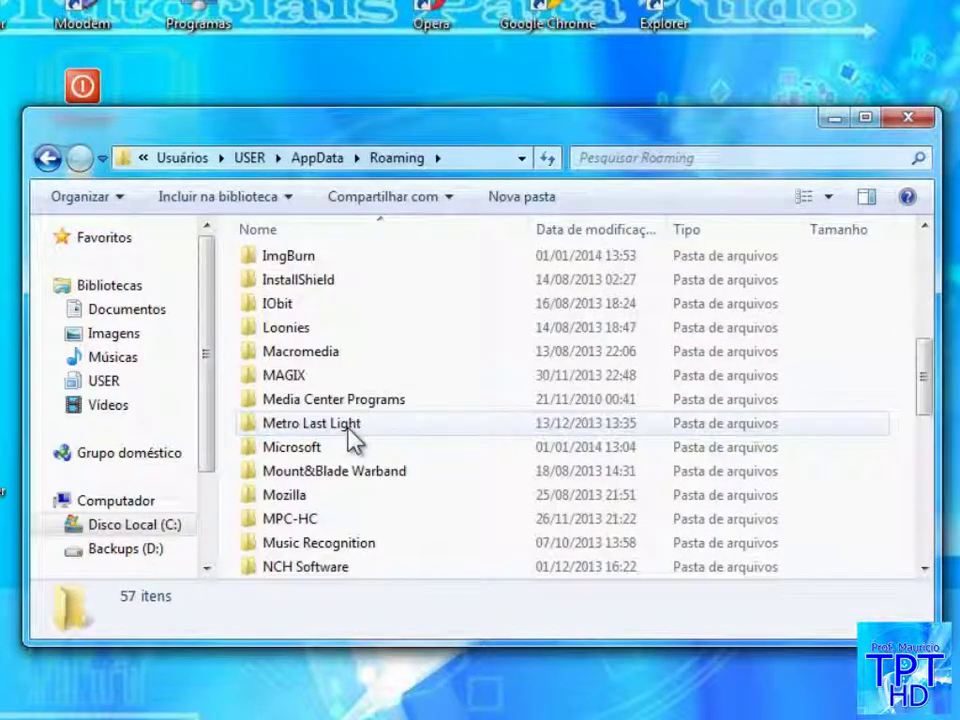
{"action": "double_click", "coordinate": [336, 378]}
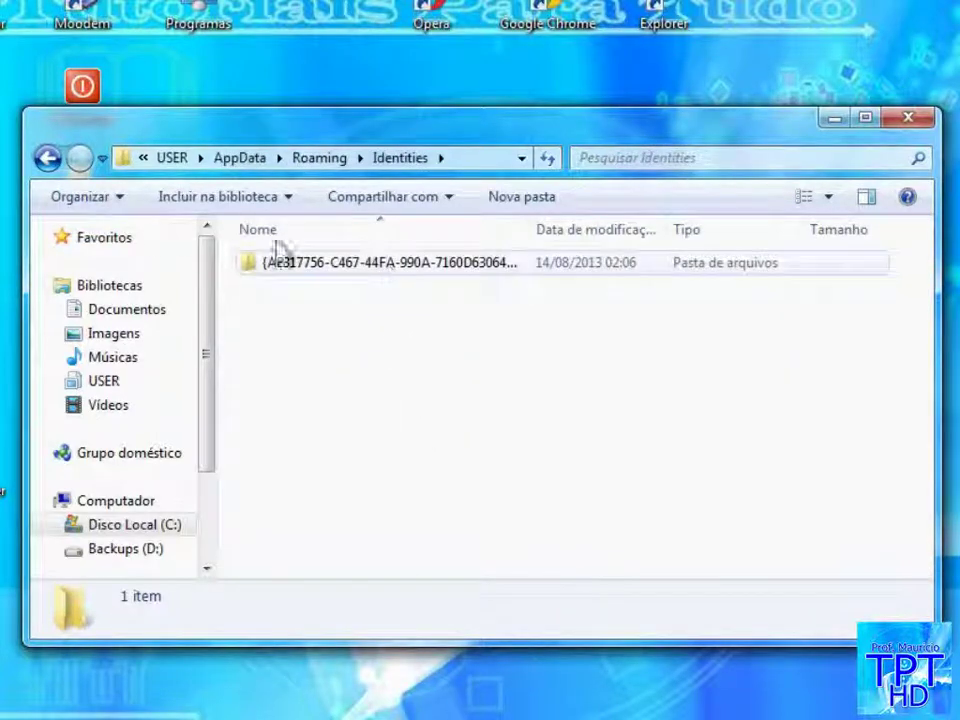
Go back through Roaming, AppData and USER to the Usuários folder and close the folder window.
{"action": "left_click", "coordinate": [47, 158]}
{"action": "left_click", "coordinate": [47, 158]}
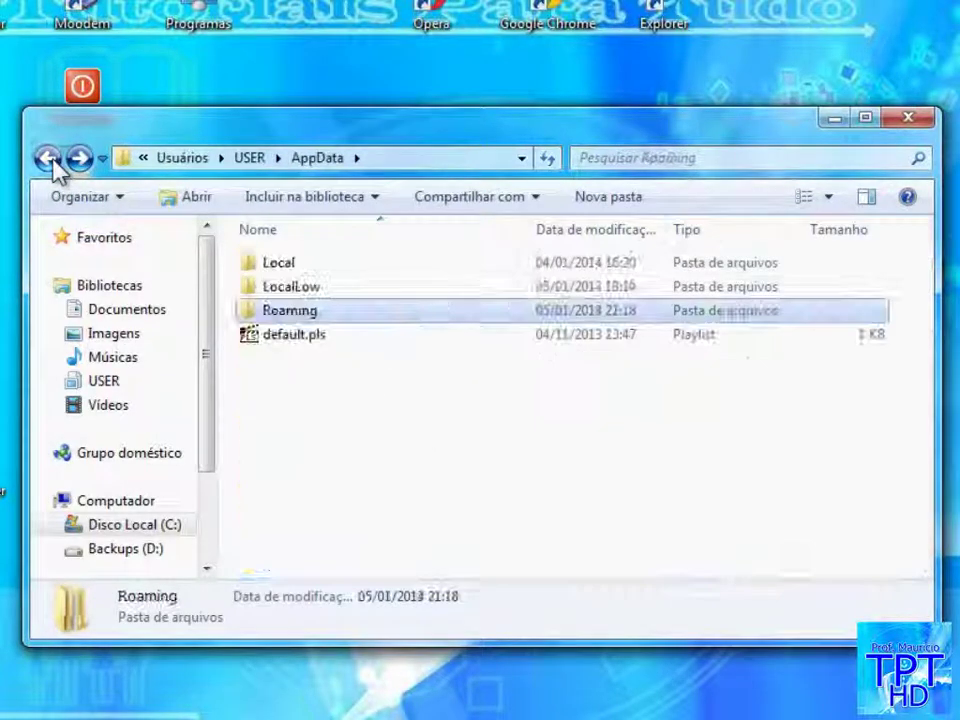
{"action": "left_click", "coordinate": [47, 158]}
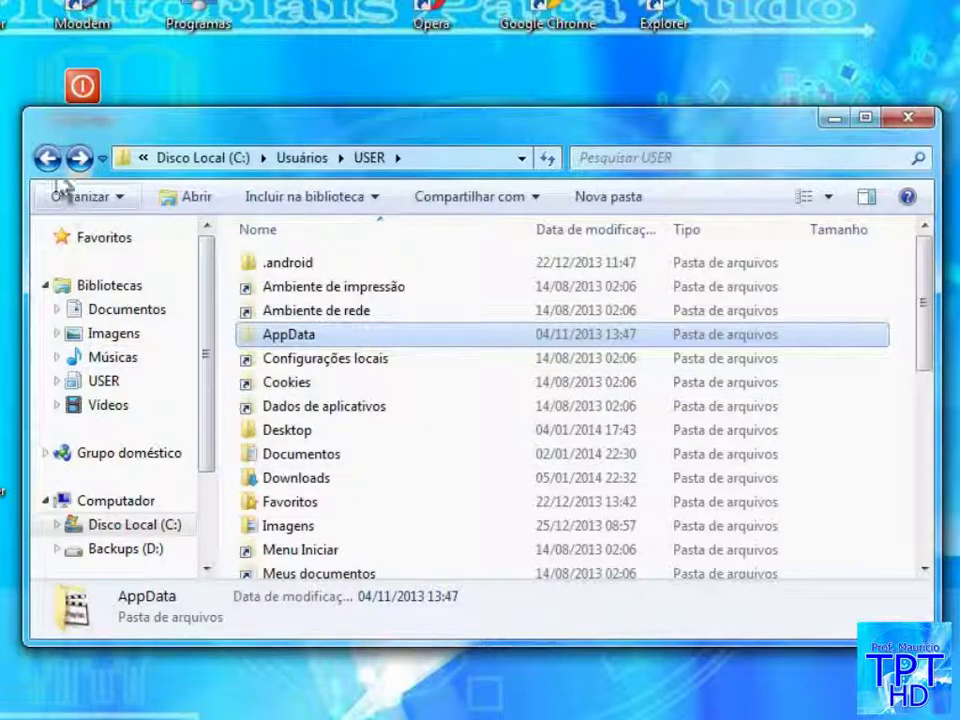
{"action": "left_click", "coordinate": [47, 158]}
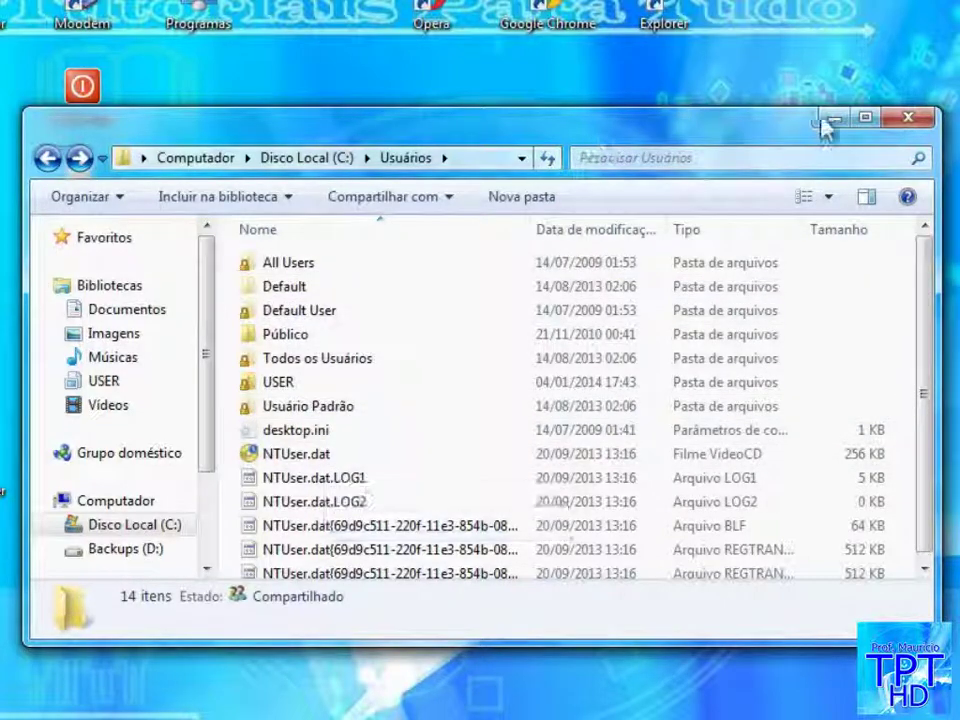
{"action": "left_click", "coordinate": [900, 125]}
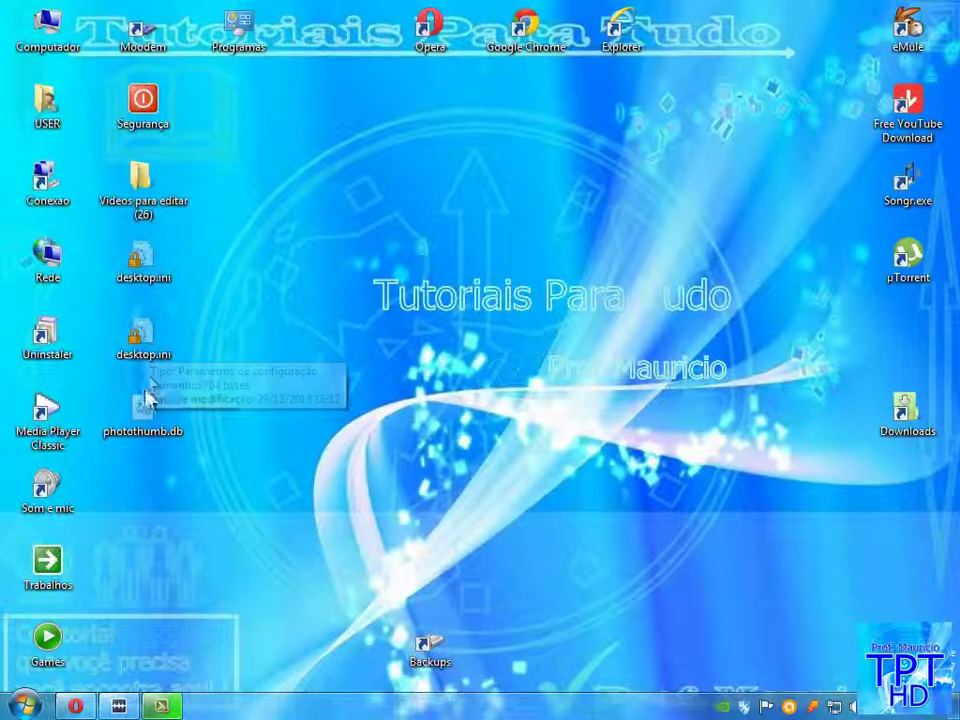
Examine the hidden desktop.ini and photothumb.db files displayed on the desktop.
{"action": "mouse_move", "coordinate": [155, 443]}
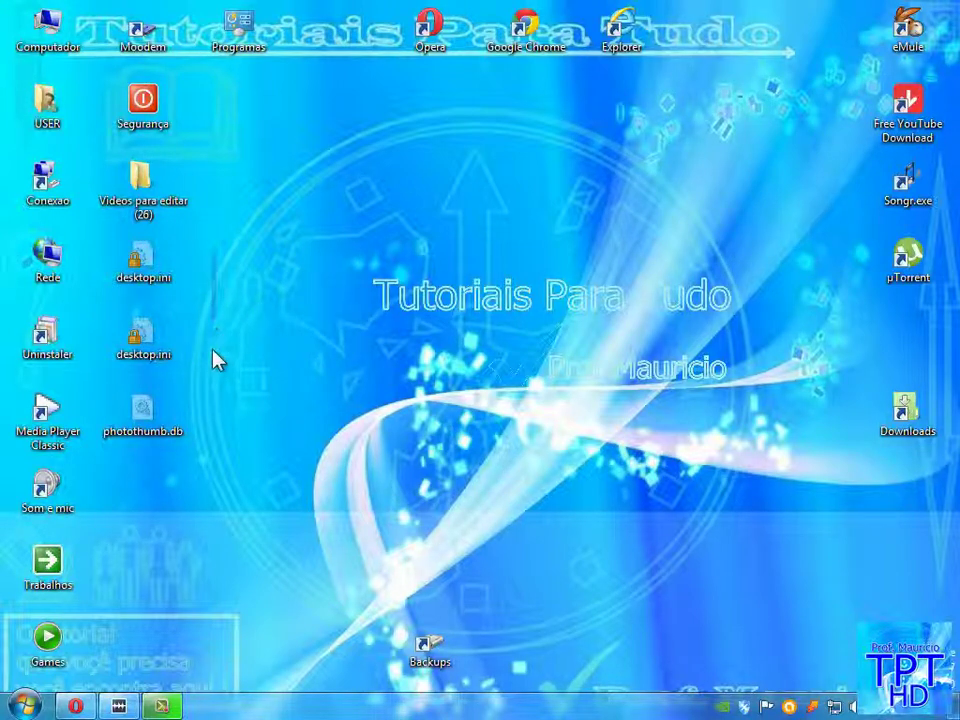
{"action": "left_click_drag", "start_coordinate": [190, 232], "coordinate": [118, 549]}
{"action": "left_click", "coordinate": [396, 369]}
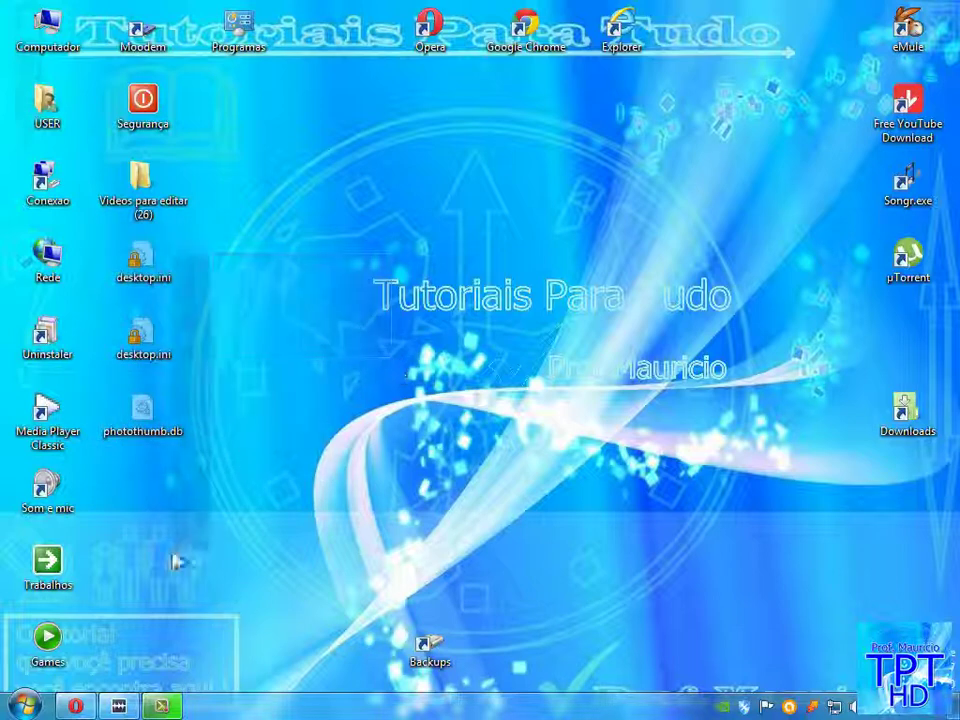
{"action": "left_click_drag", "start_coordinate": [177, 563], "coordinate": [93, 375]}
{"action": "left_click", "coordinate": [93, 375]}
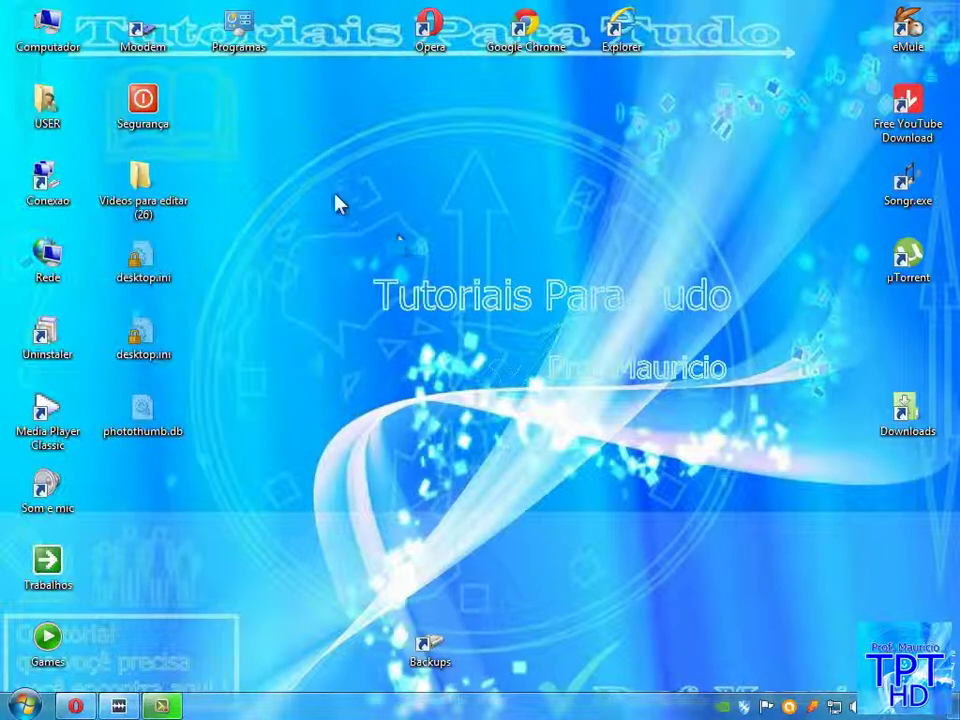
{"action": "left_click_drag", "start_coordinate": [250, 142], "coordinate": [455, 404]}
{"action": "left_click_drag", "start_coordinate": [322, 213], "coordinate": [666, 570]}
Open Opções de Pasta from the Control Panel.
{"action": "left_click", "coordinate": [28, 706]}
{"action": "left_click", "coordinate": [363, 518]}
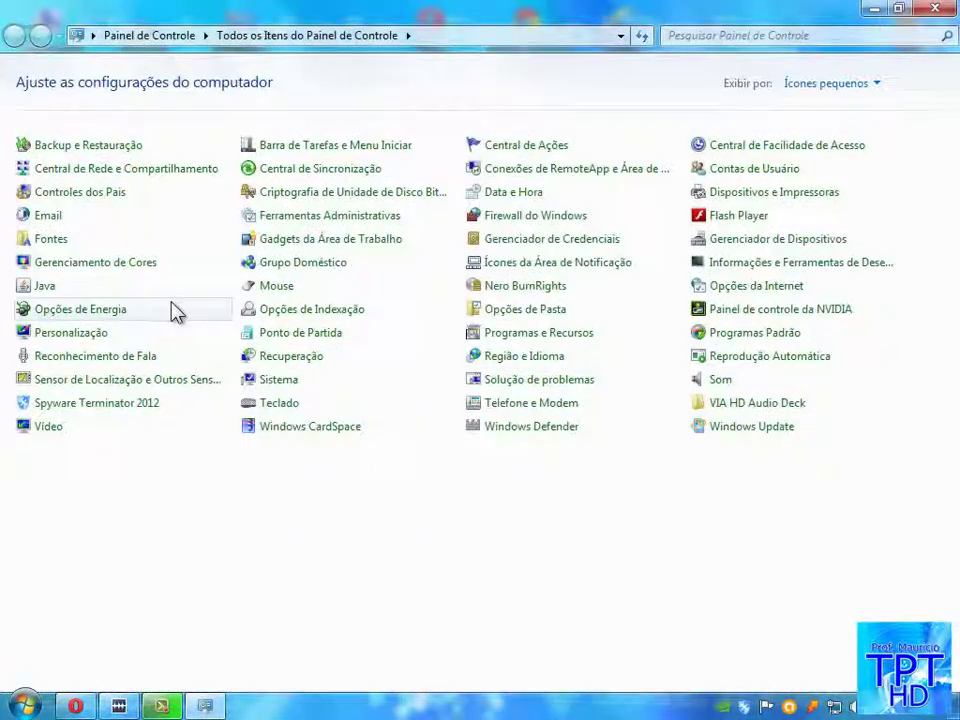
{"action": "left_click", "coordinate": [522, 312]}
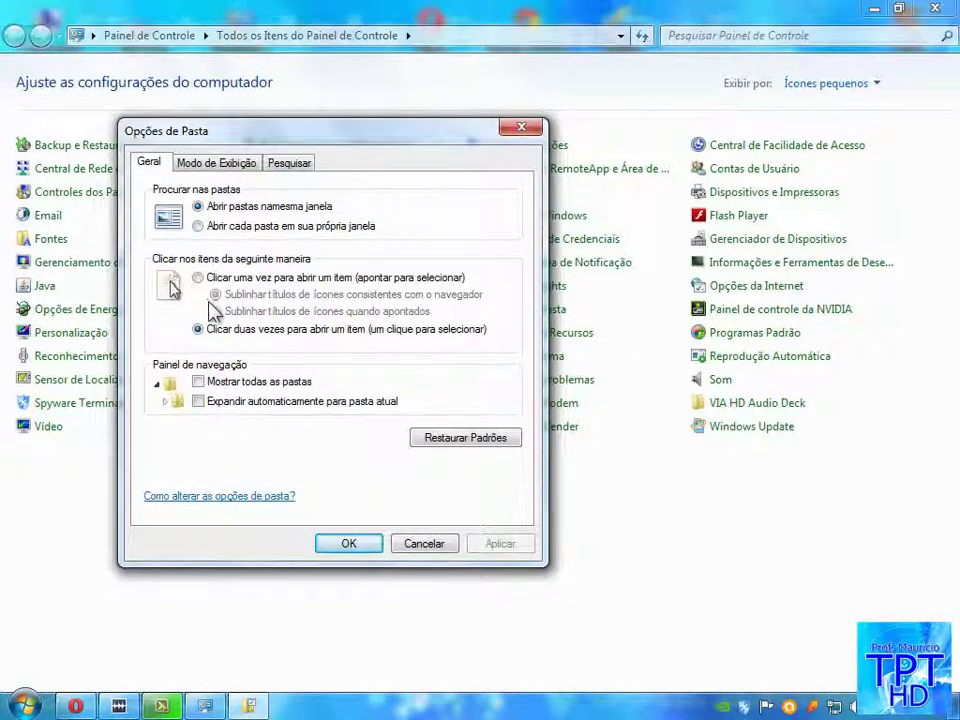
Set the advanced view settings to "Não mostrar arquivos, pastas ou unidades ocultas", confirm the change and close the Control Panel.
{"action": "left_click", "coordinate": [220, 163]}
{"action": "left_click_drag", "start_coordinate": [449, 316], "coordinate": [460, 386]}
{"action": "left_click", "coordinate": [195, 424]}
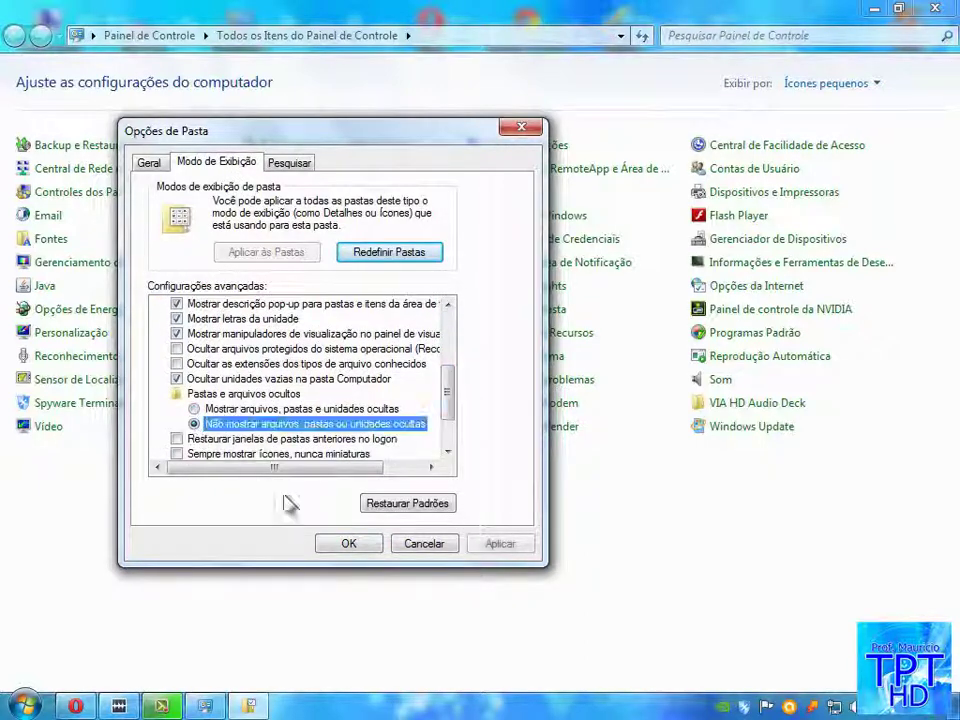
{"action": "left_click", "coordinate": [349, 543]}
{"action": "left_click", "coordinate": [934, 9]}
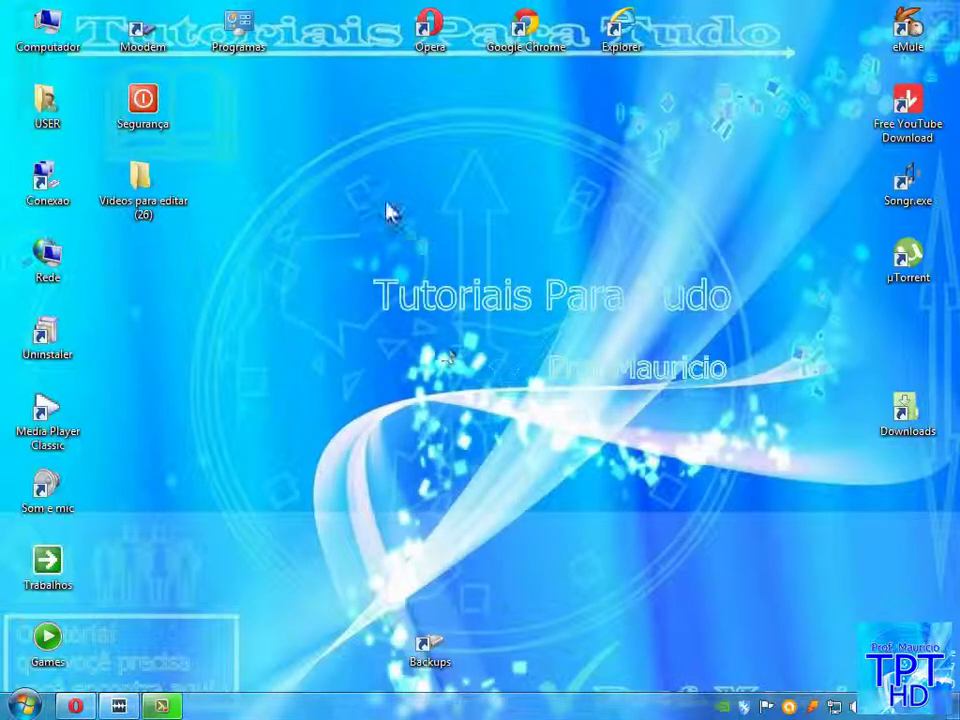
{"action": "left_click_drag", "start_coordinate": [349, 206], "coordinate": [692, 489]}
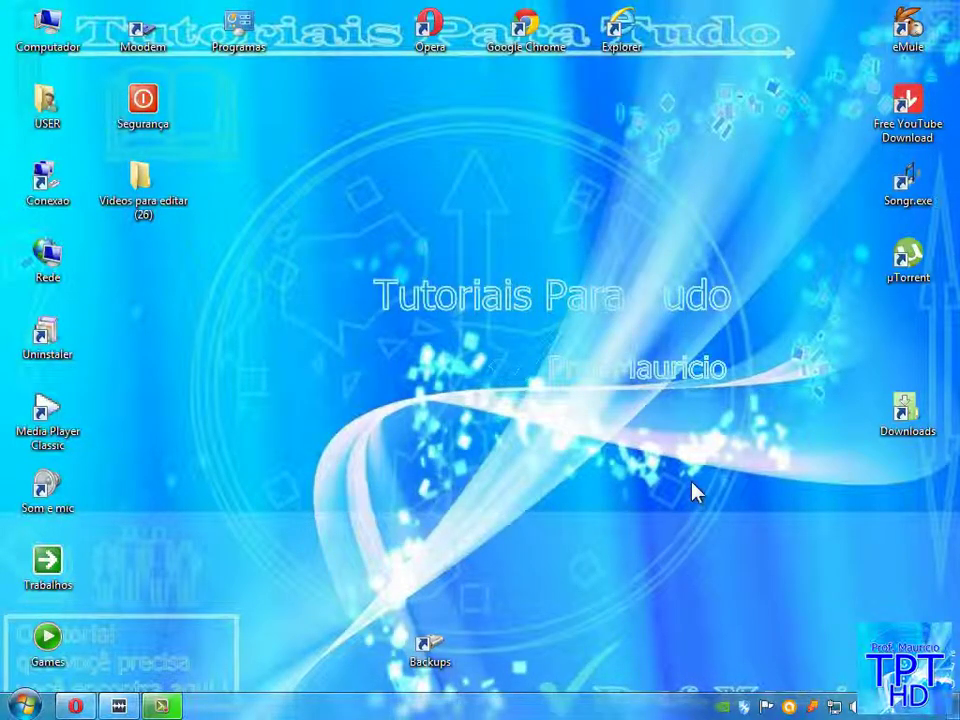